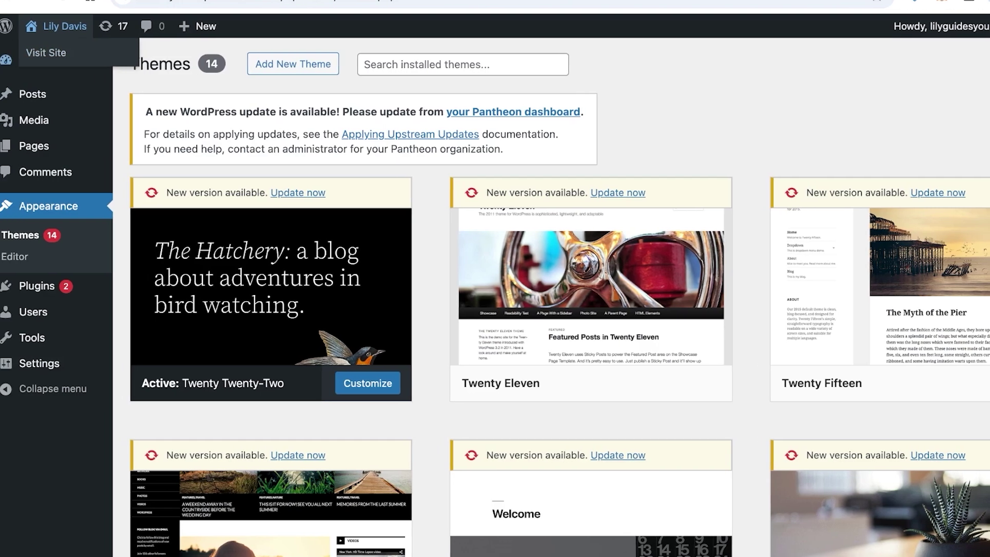
Leave the Themes page for the WordPress admin Dashboard.
left_click(20, 59)
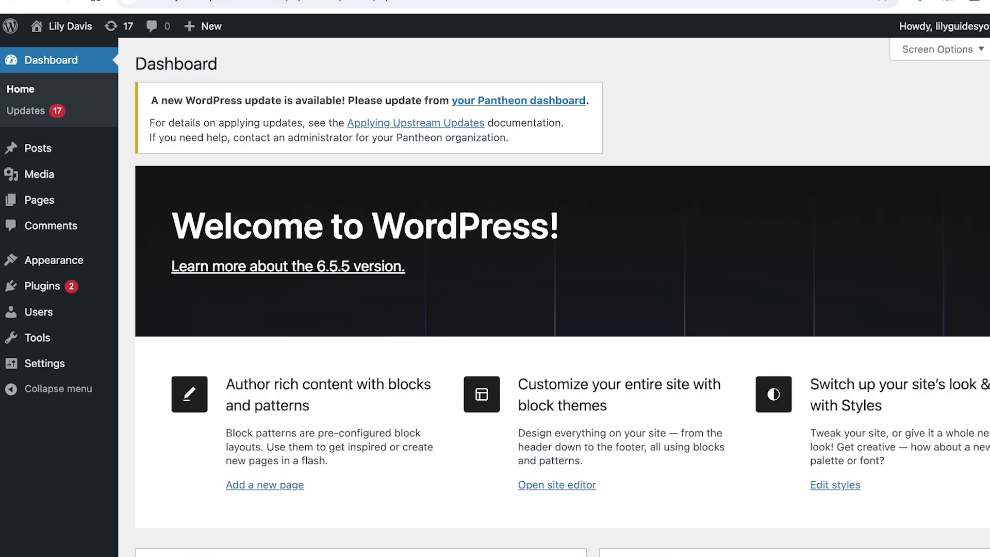
Find 'woocommerce' under Add New Plugin, then install and activate WooCommerce 9.3.3.
mouse_move(42, 286)
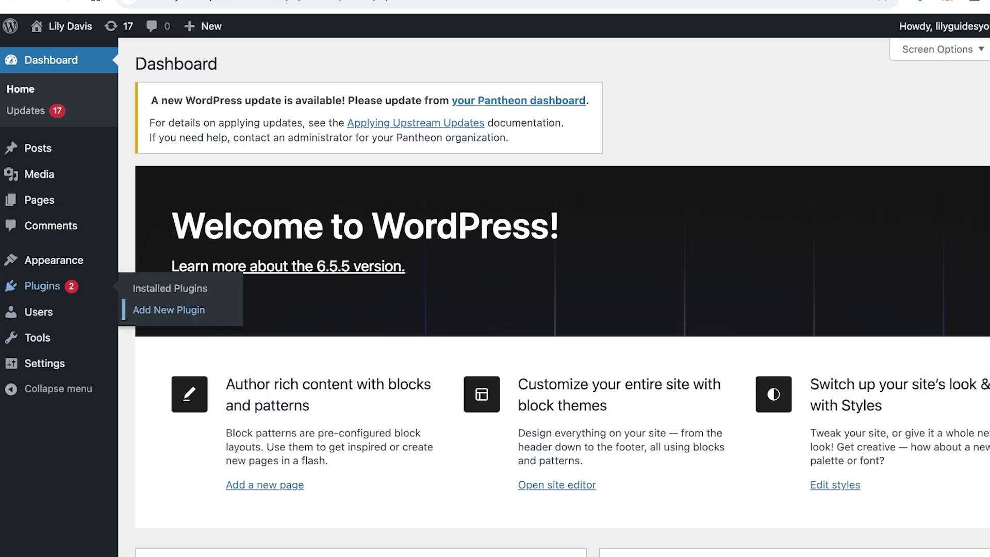
left_click(168, 309)
left_click(912, 186)
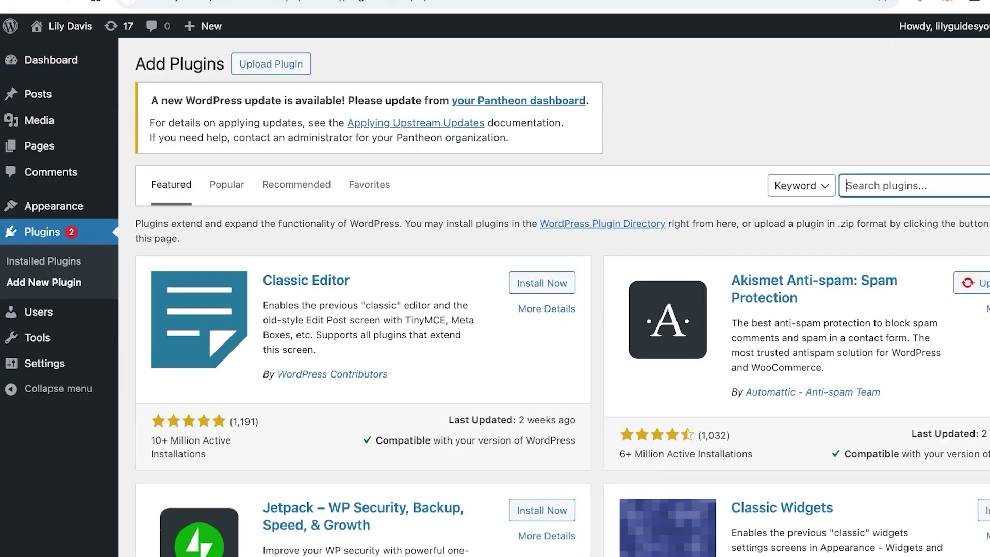
type("woocommerce")
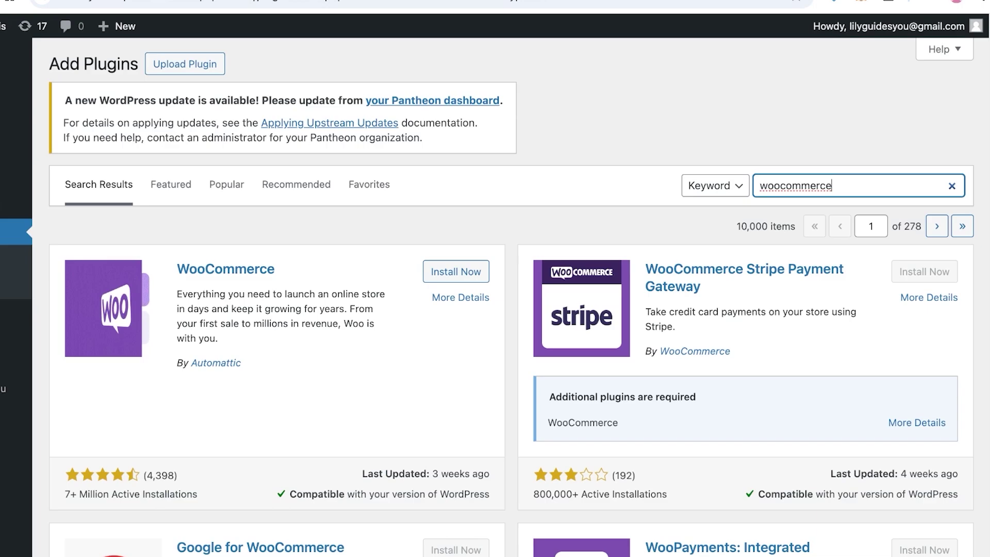
left_click(456, 271)
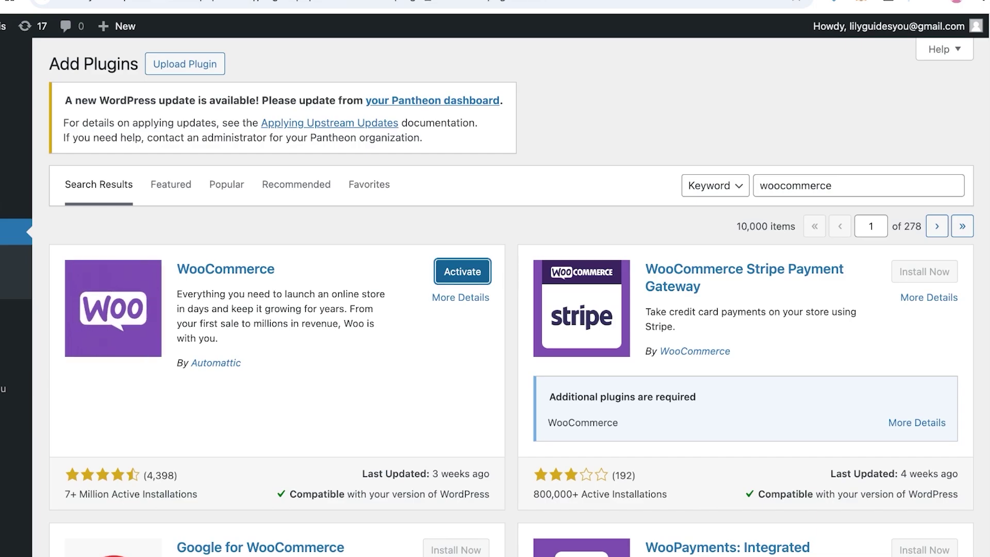
scroll(495, 309, "down", 6)
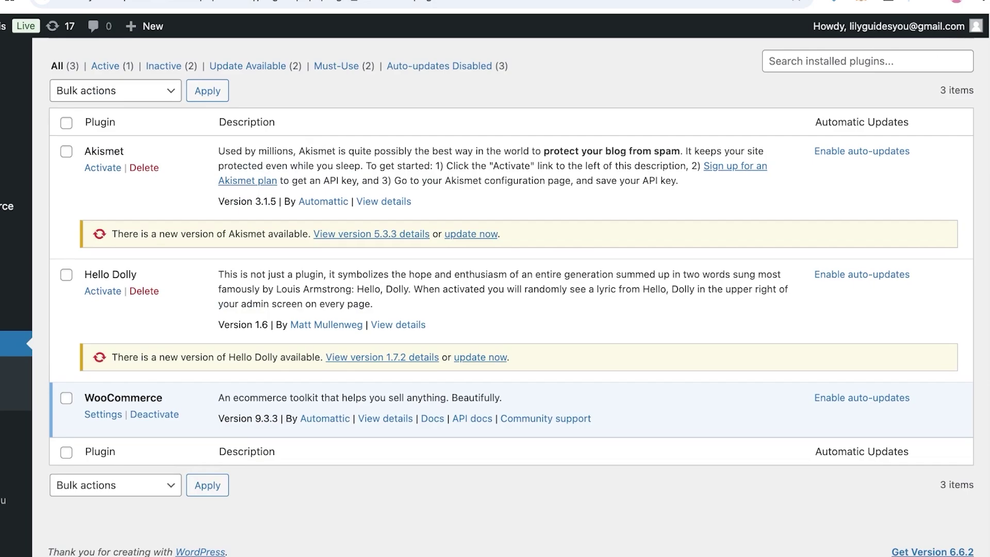
From WooCommerce Home, start the 'Add your products' checklist task.
mouse_move(5, 206)
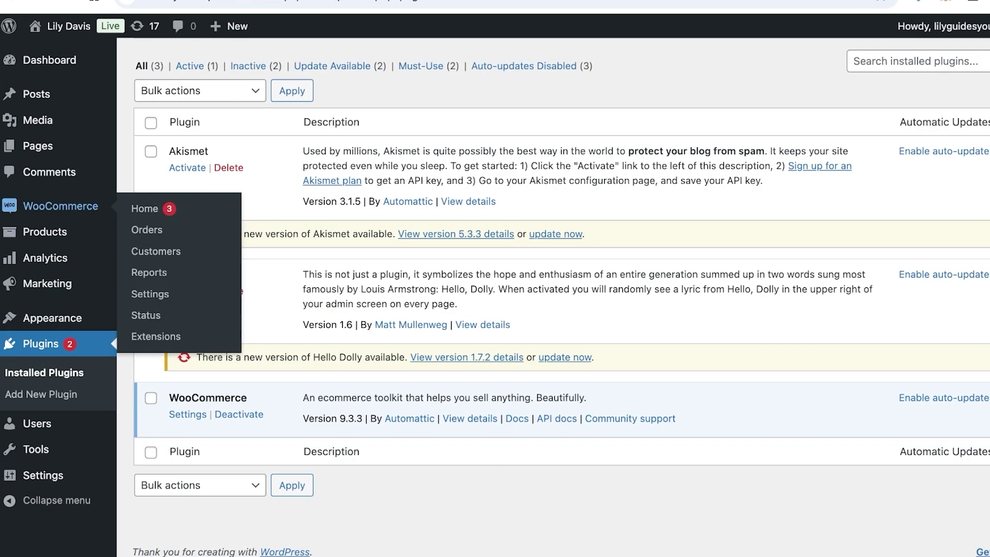
left_click(144, 208)
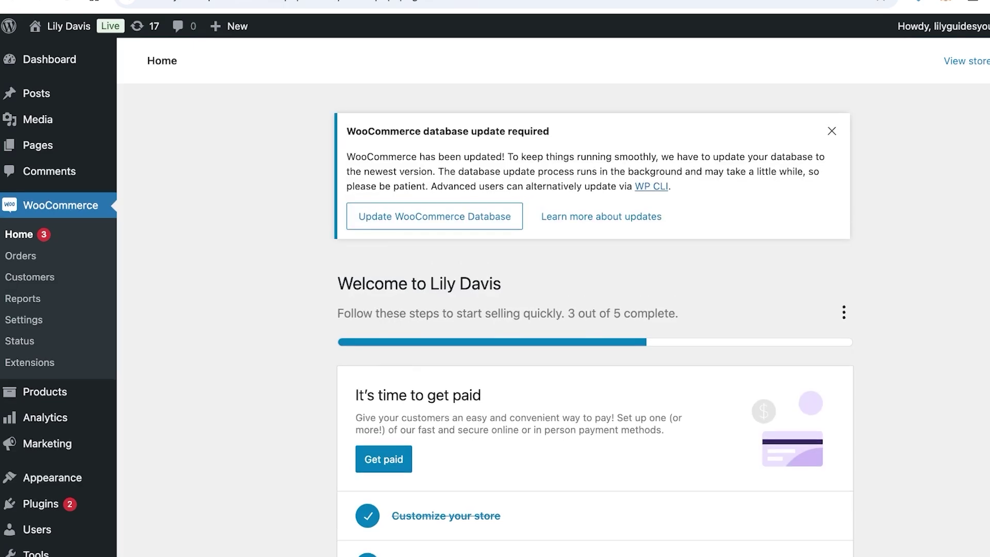
scroll(495, 310, "down", 3)
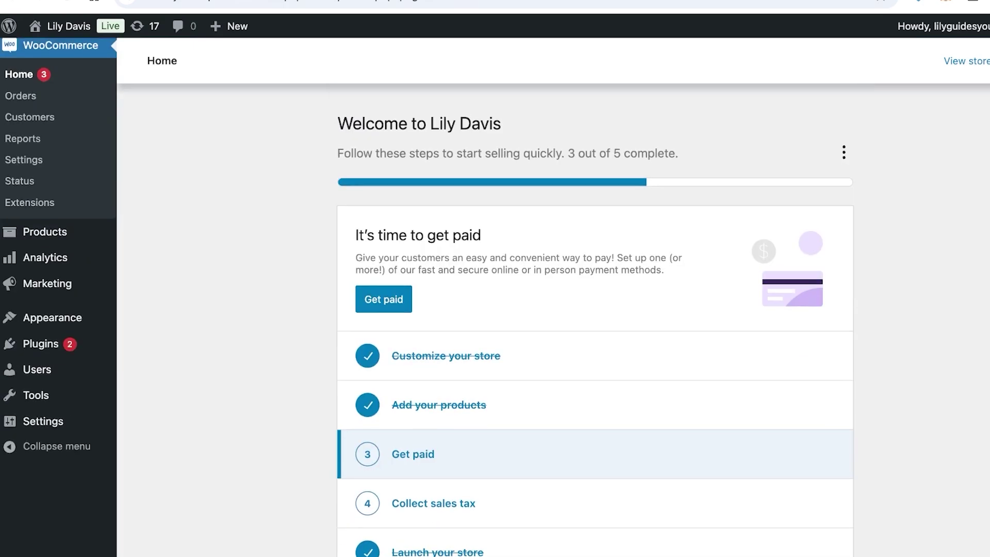
scroll(21, 134, "up", 1)
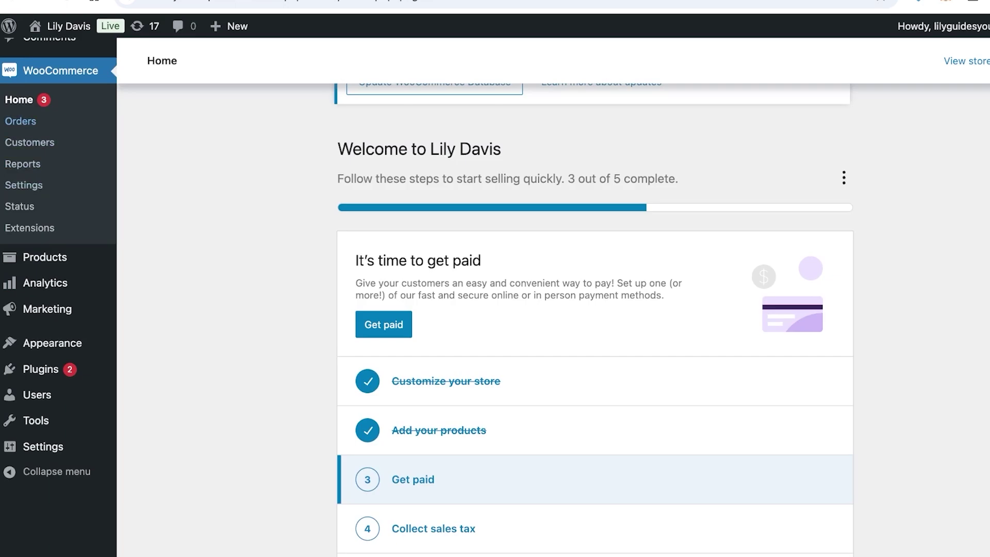
left_click(438, 430)
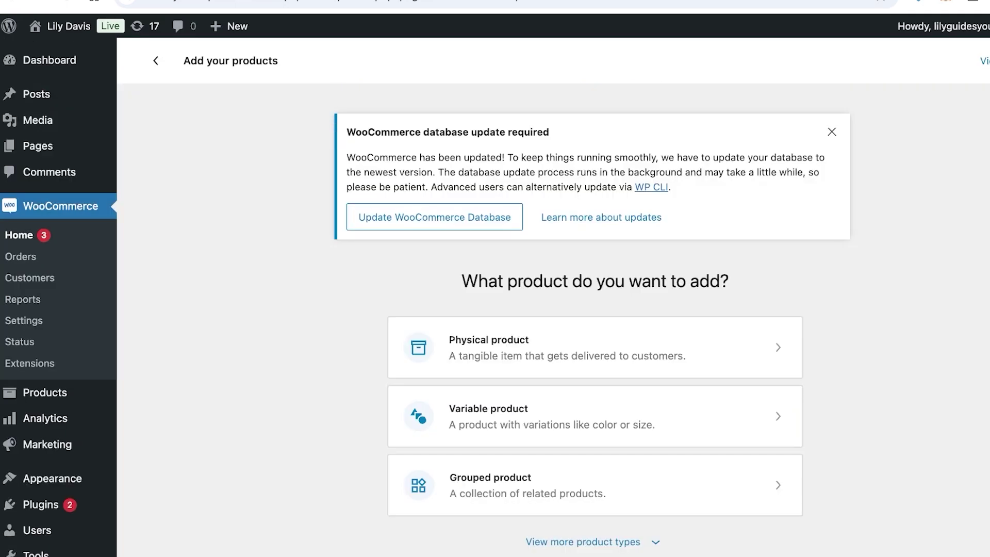
scroll(495, 303, "down", 2)
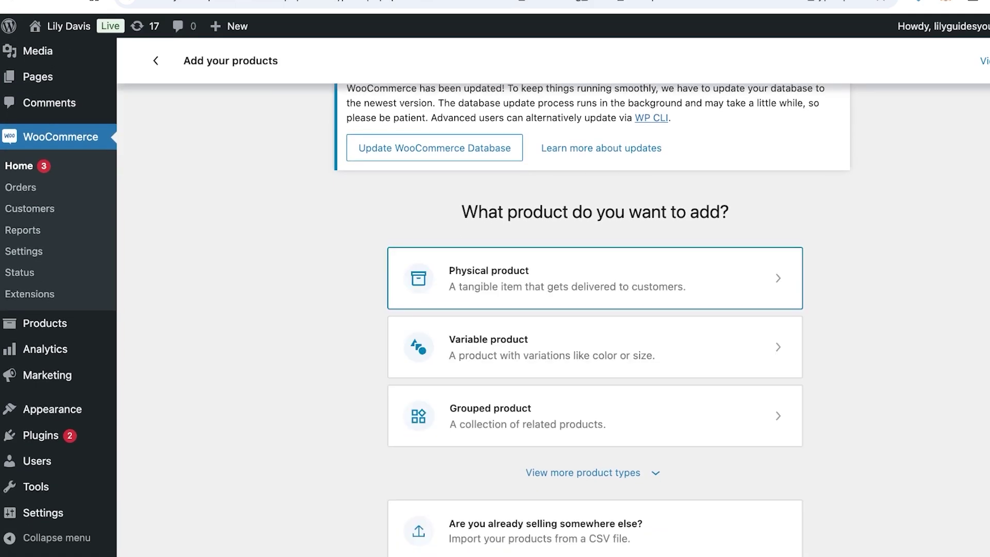
Name the new product 'eyeshadow' and advance the guided tour to product data.
type("M")
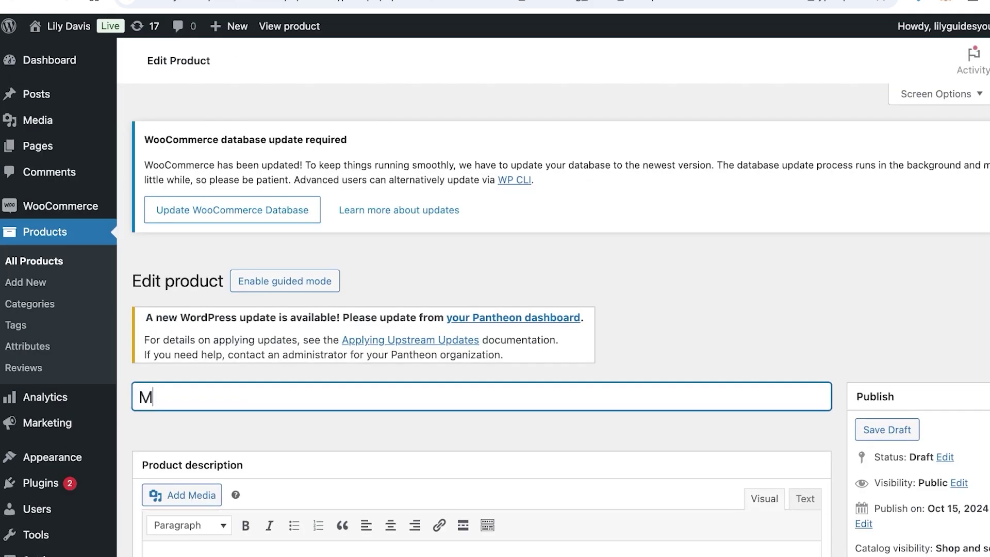
key("BackSpace")
type("eyeshadow")
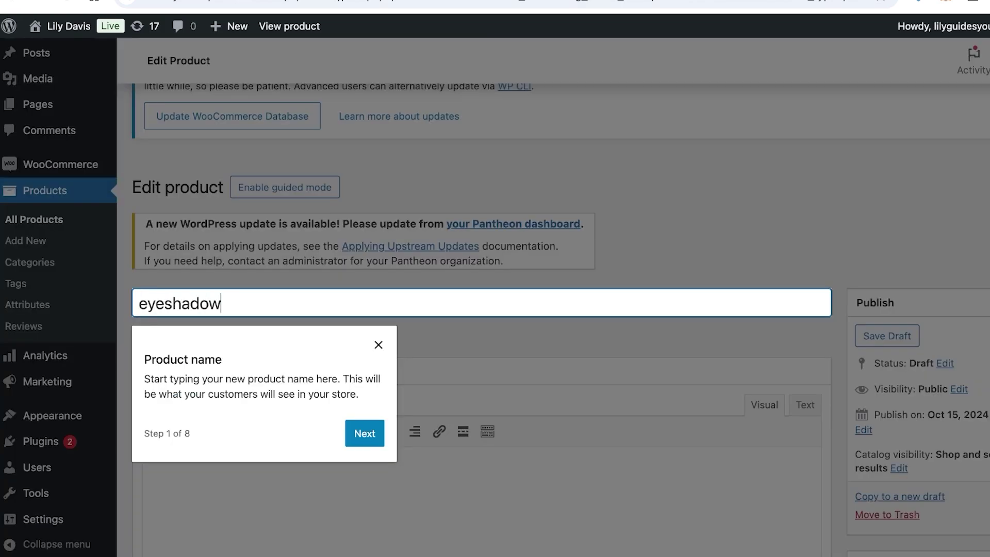
key("Tab")
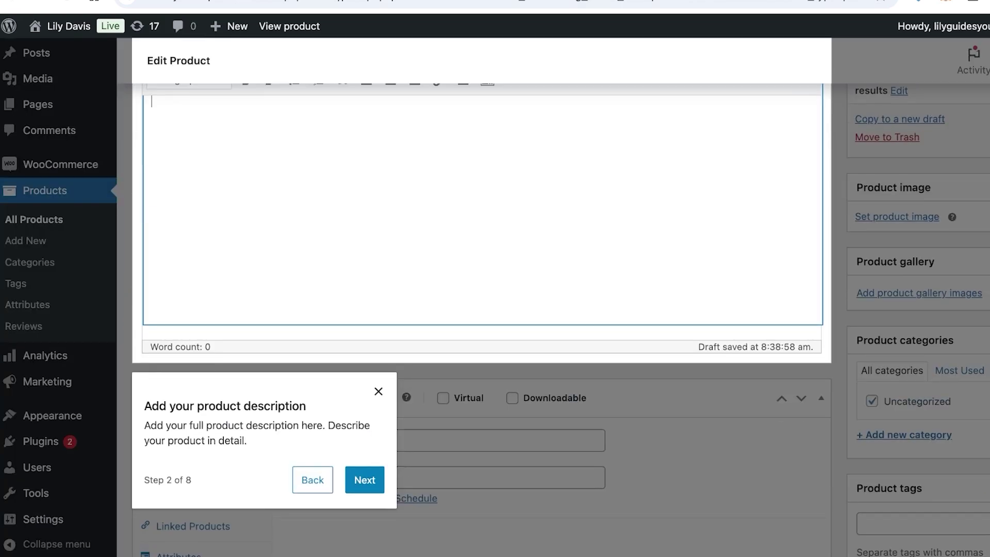
type("el")
left_click(364, 480)
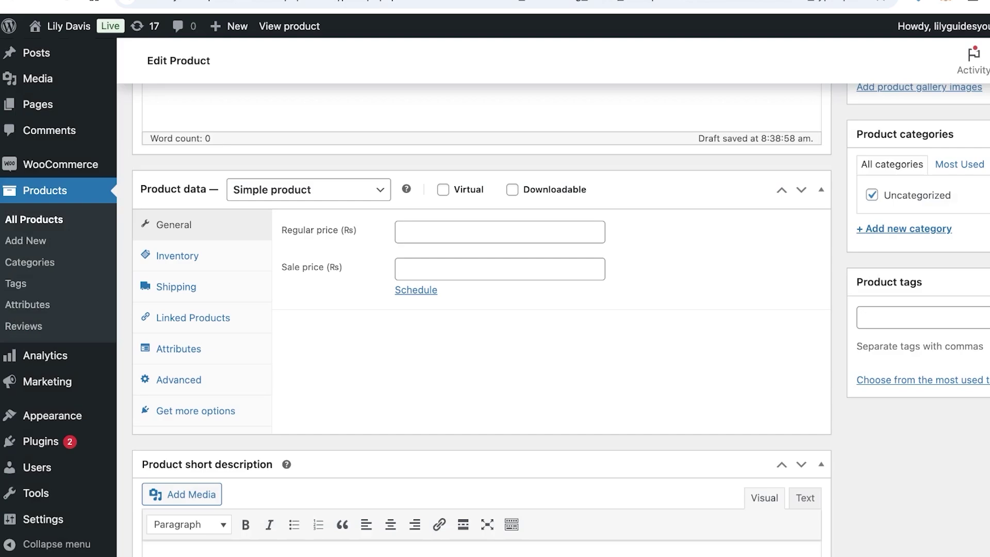
Set the eyeshadow regular price to 22 and sale price to 15.
left_click(500, 231)
type("22")
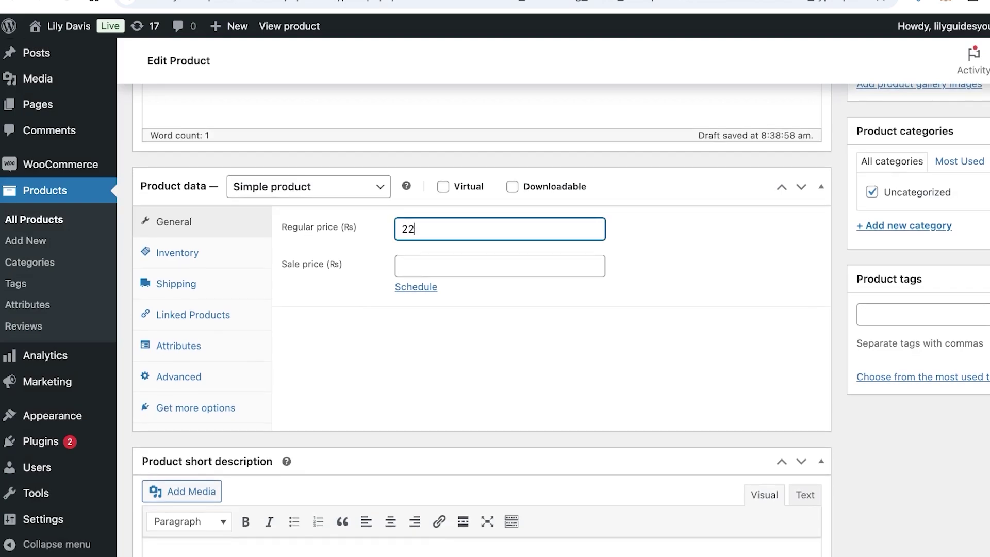
left_click(499, 266)
type("2")
key("BackSpace")
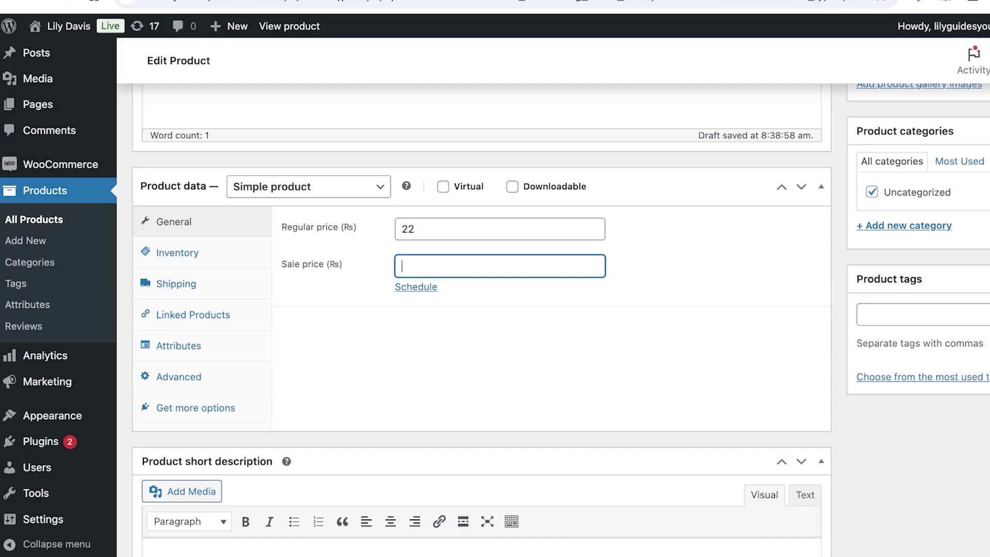
type("15")
scroll(561, 311, "down", 1)
scroll(560, 311, "up", 10)
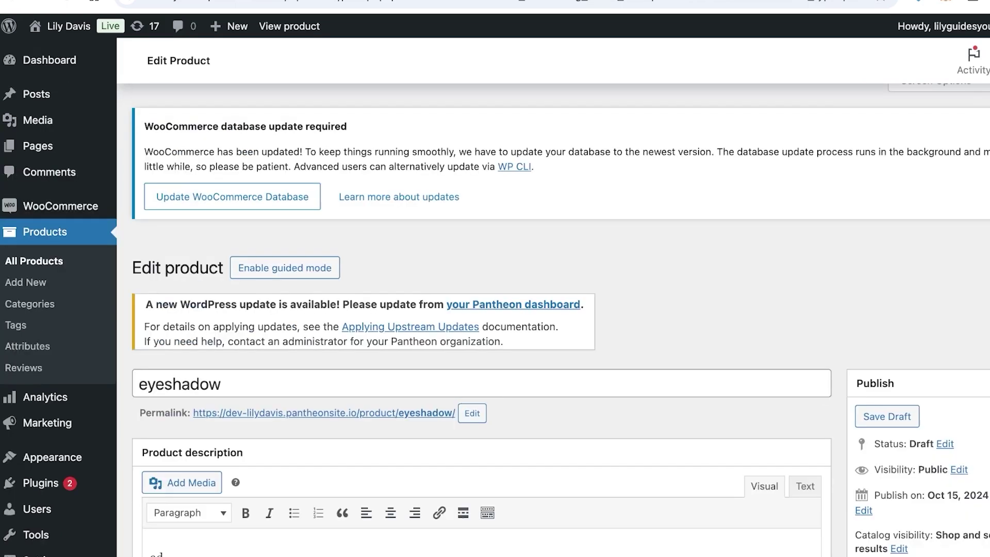
scroll(495, 309, "down", 2)
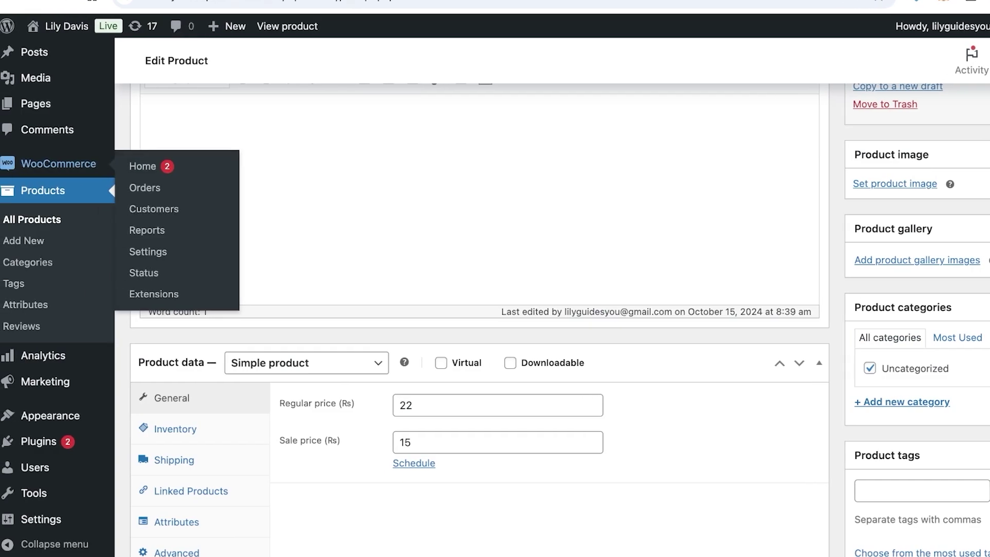
Open the Get paid payment task from WooCommerce Home and dismiss the database notice.
left_click(10, 164)
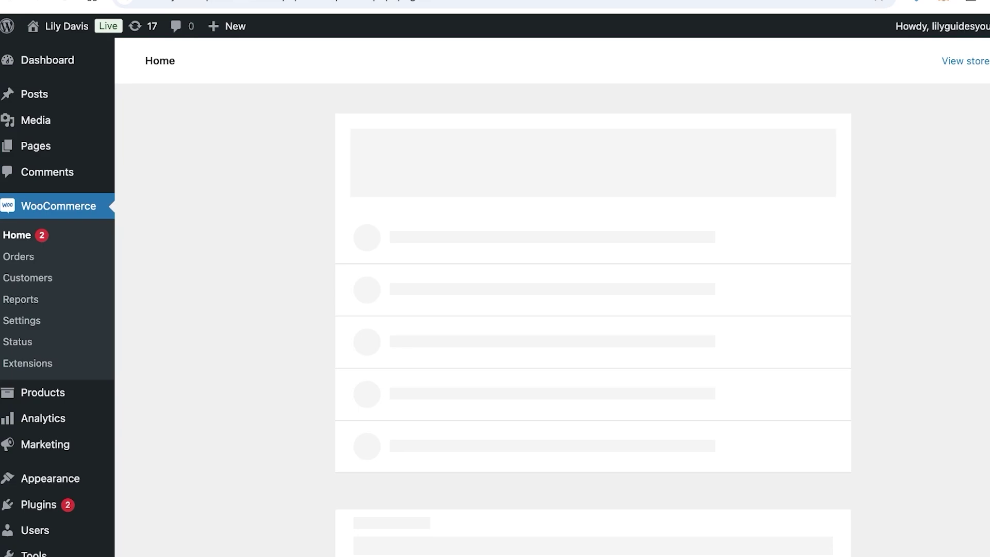
scroll(551, 309, "down", 3)
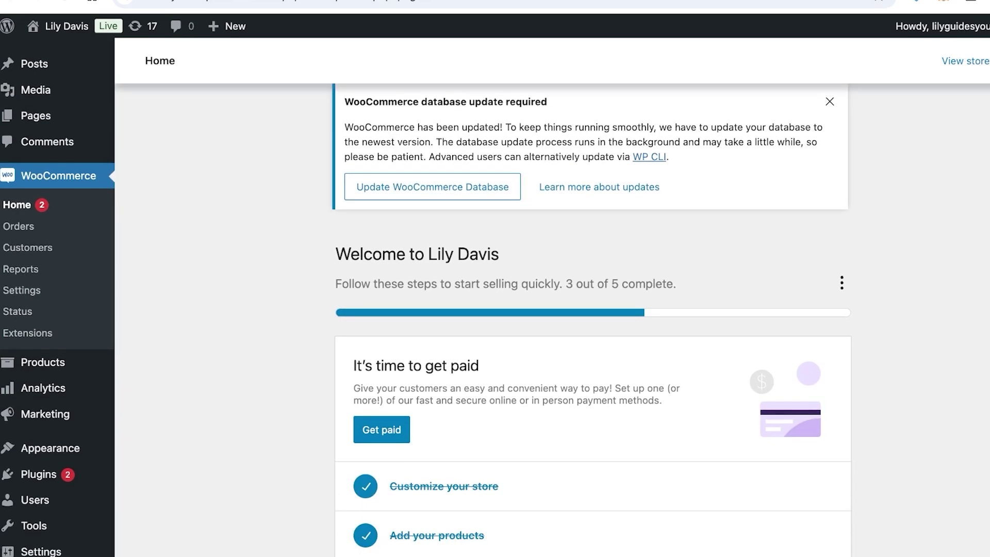
scroll(552, 309, "down", 2)
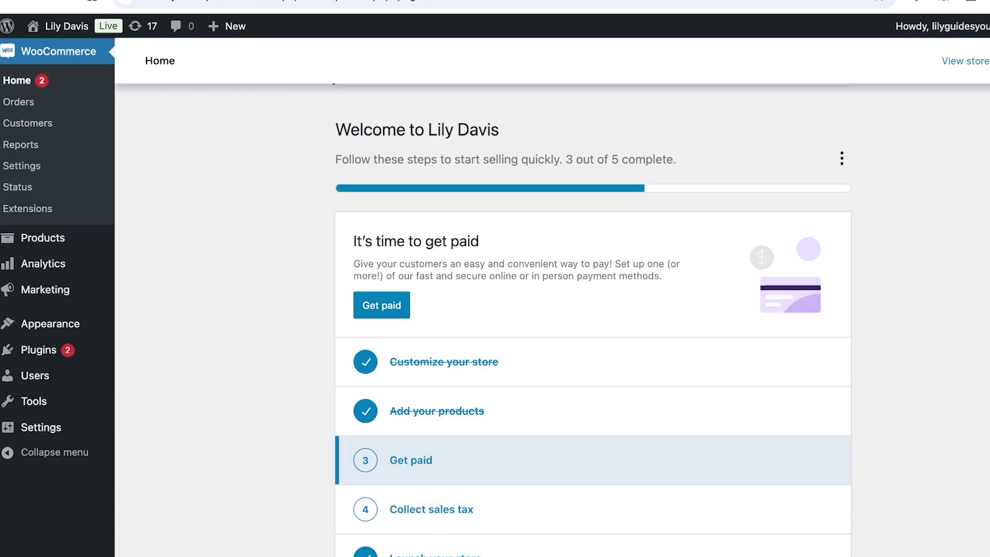
left_click(410, 460)
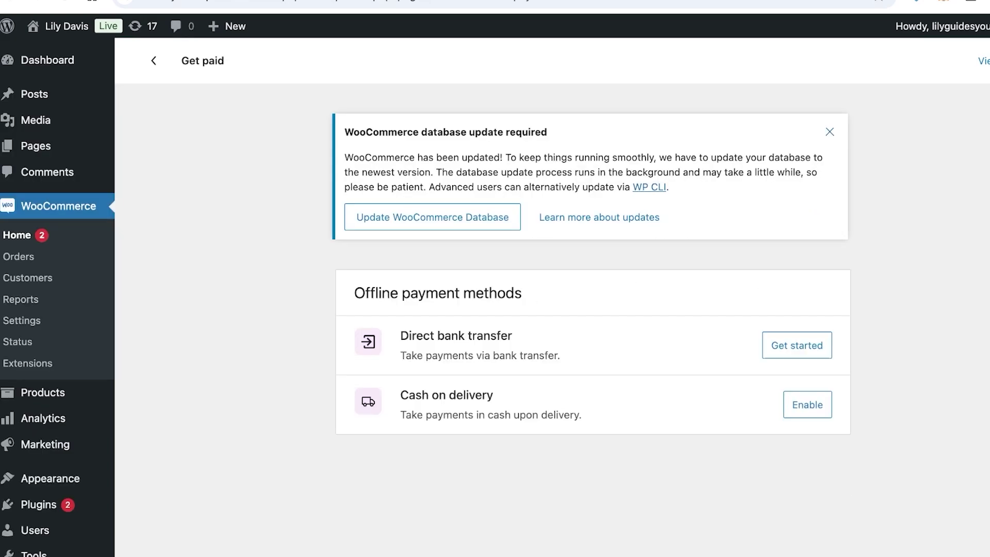
left_click(829, 132)
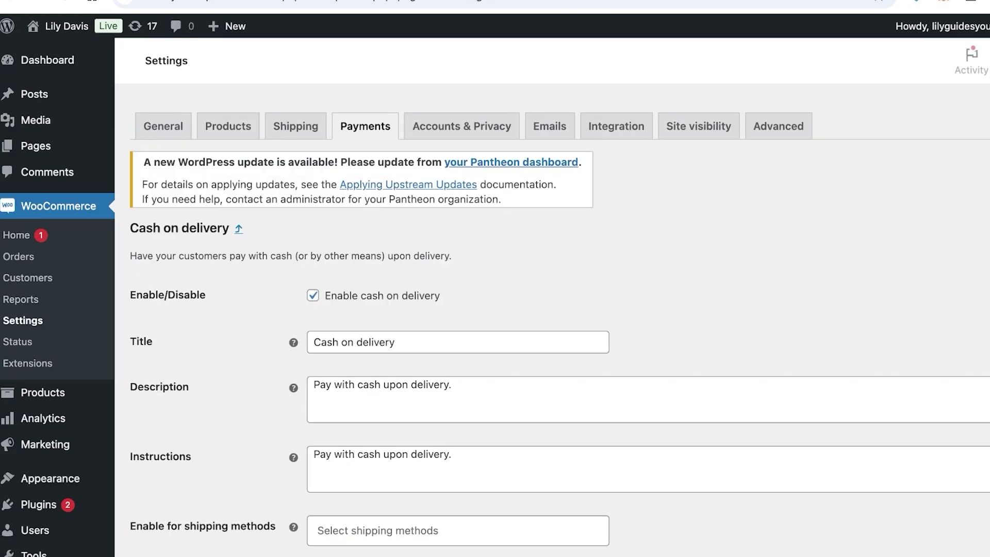
Limit cash on delivery to any Free shipping method and save the settings.
scroll(552, 309, "down", 3)
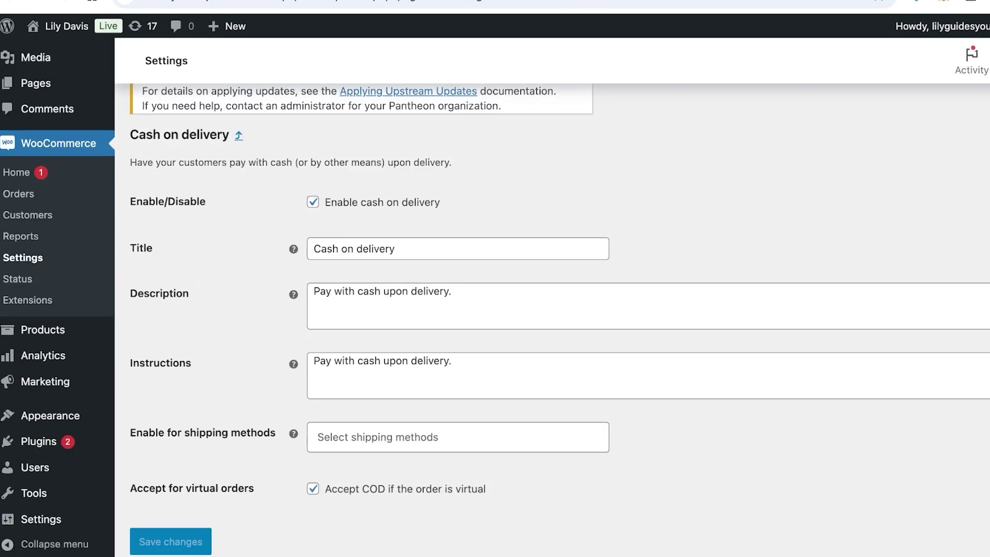
scroll(560, 319, "down", 1)
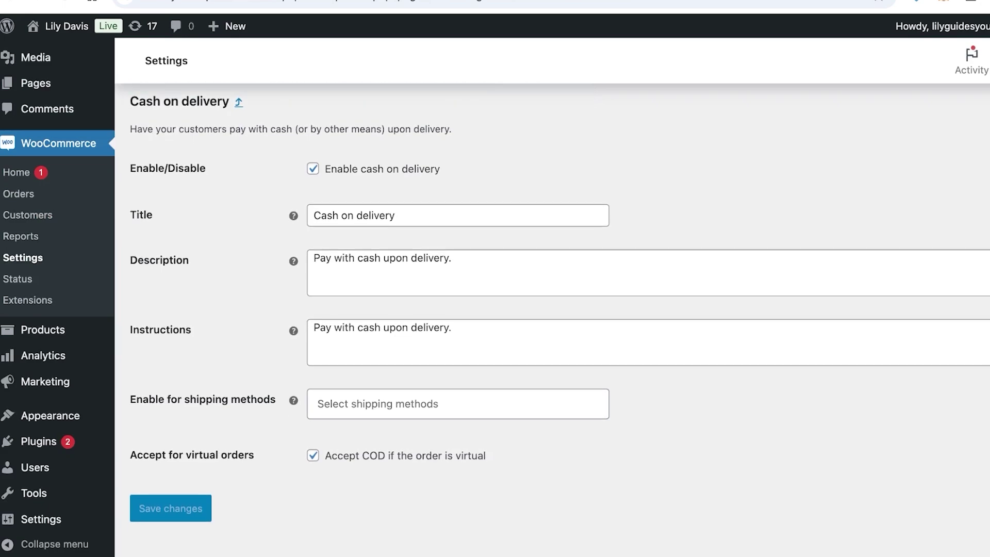
left_click(377, 403)
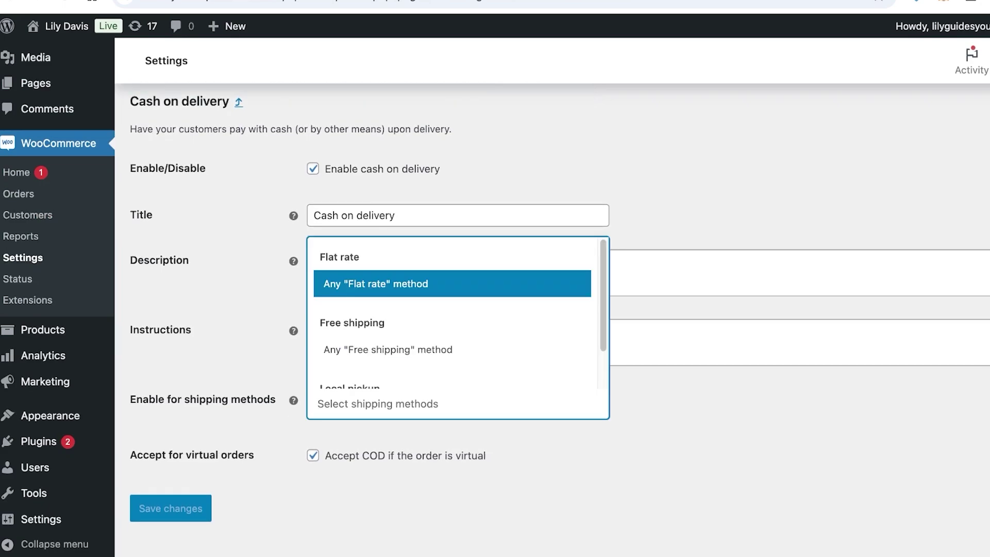
key("Down")
key("Return")
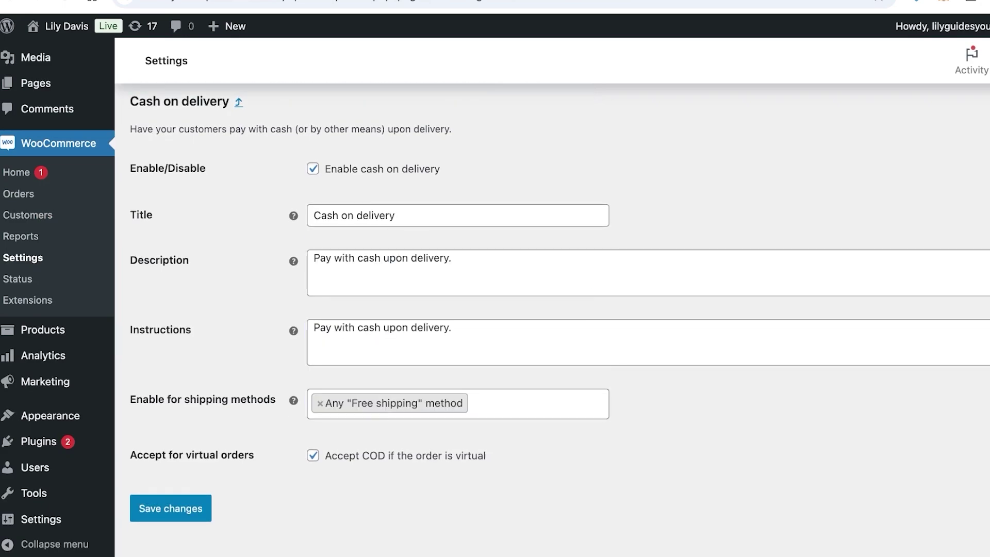
left_click(170, 508)
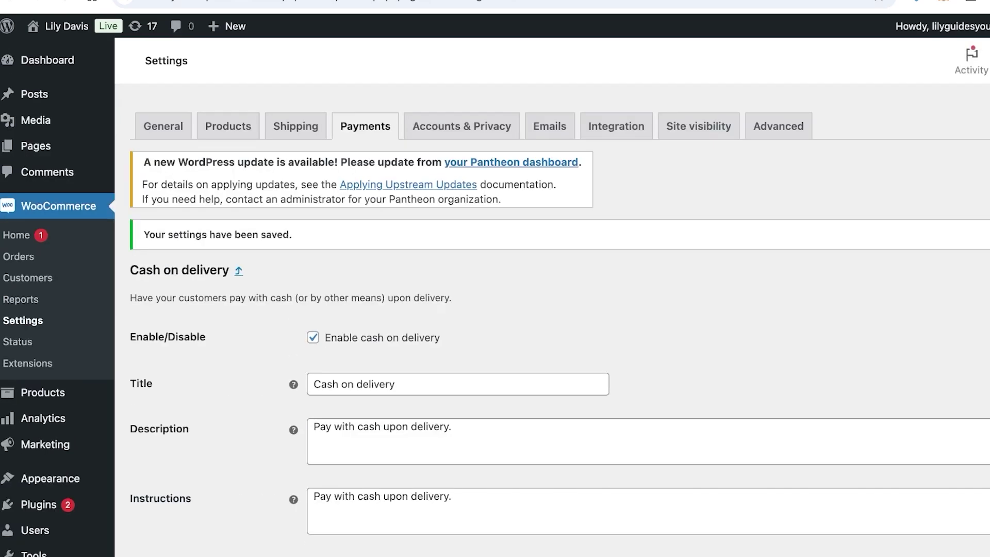
left_click(365, 126)
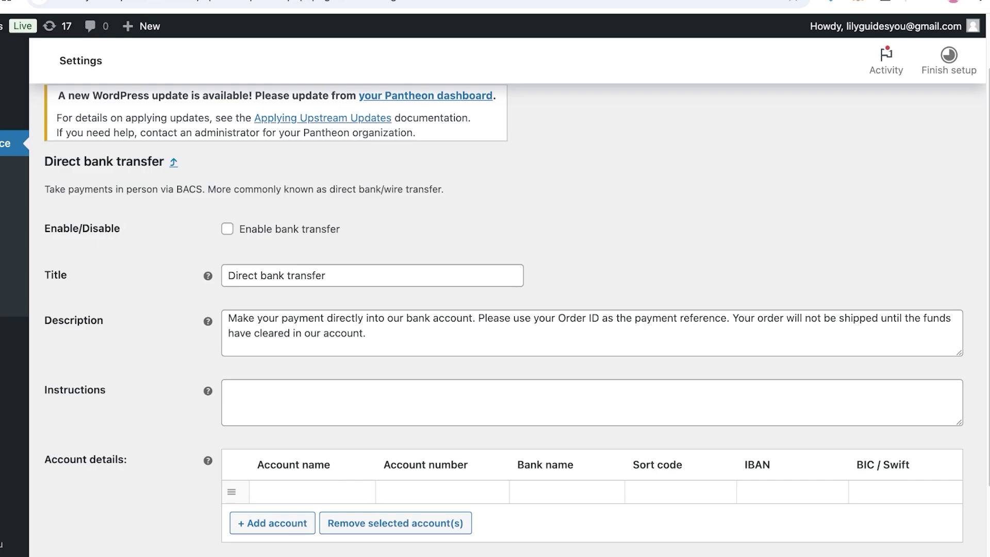
Add a bank account row with the account holder's name and account number.
left_click(229, 389)
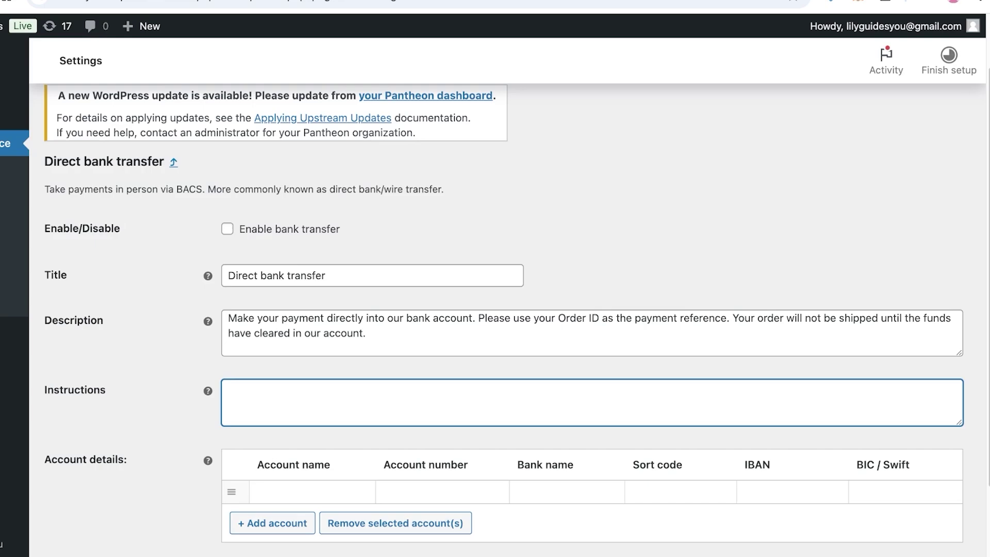
scroll(272, 505, "down", 1)
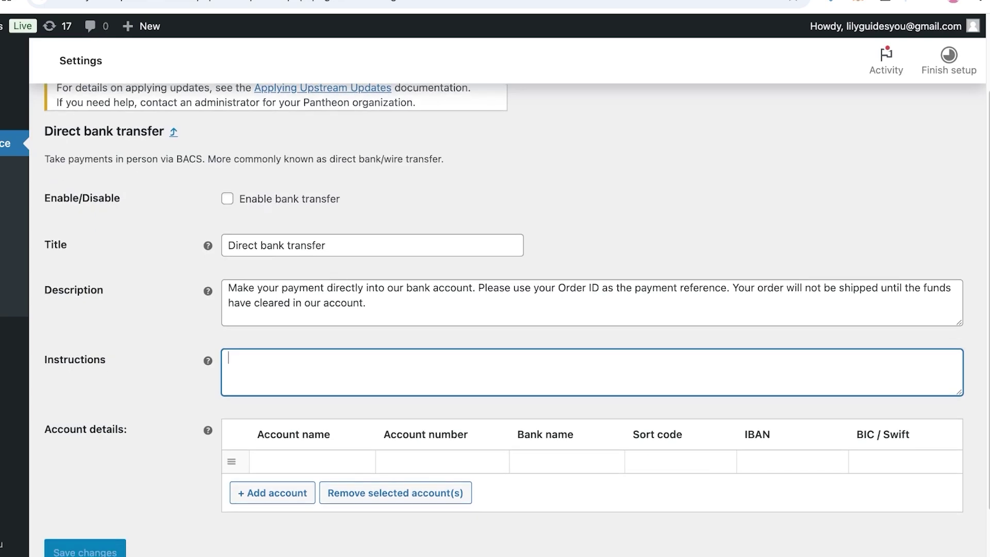
left_click(273, 492)
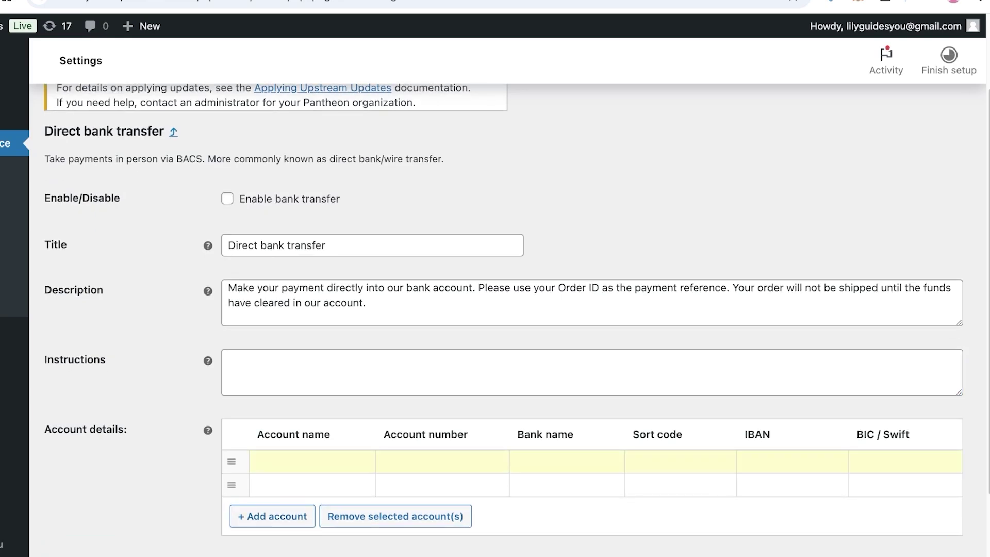
key("Tab")
type("12345")
Enter bank name LOGITECH and the sort code, then save the bank transfer settings.
left_click(516, 485)
left_click(516, 461)
type("LOGITECH")
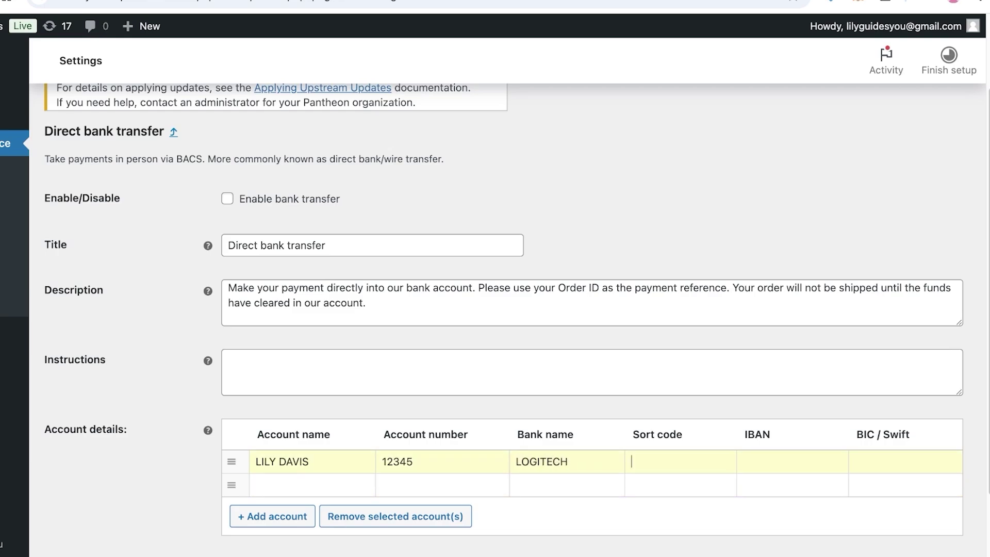
key("Tab")
type("000")
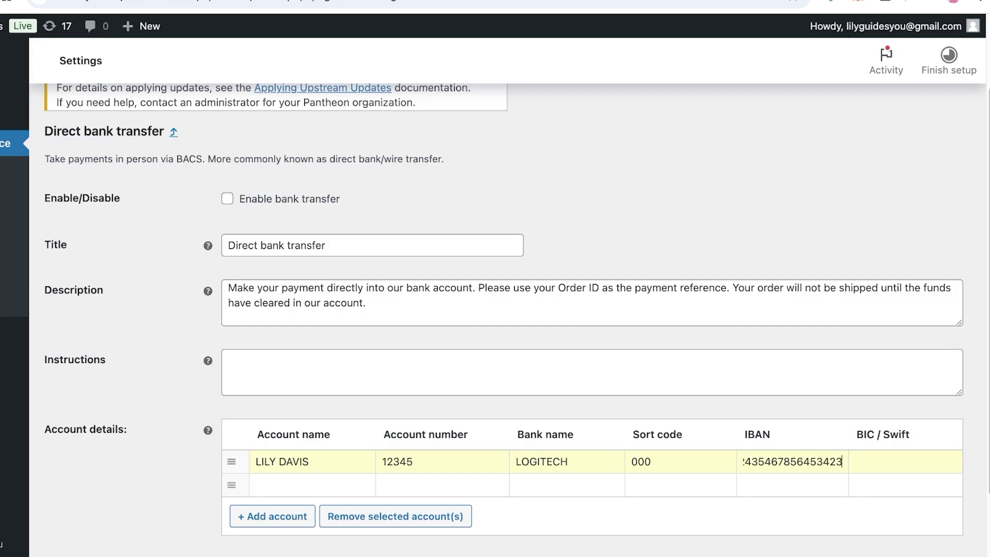
key("Tab")
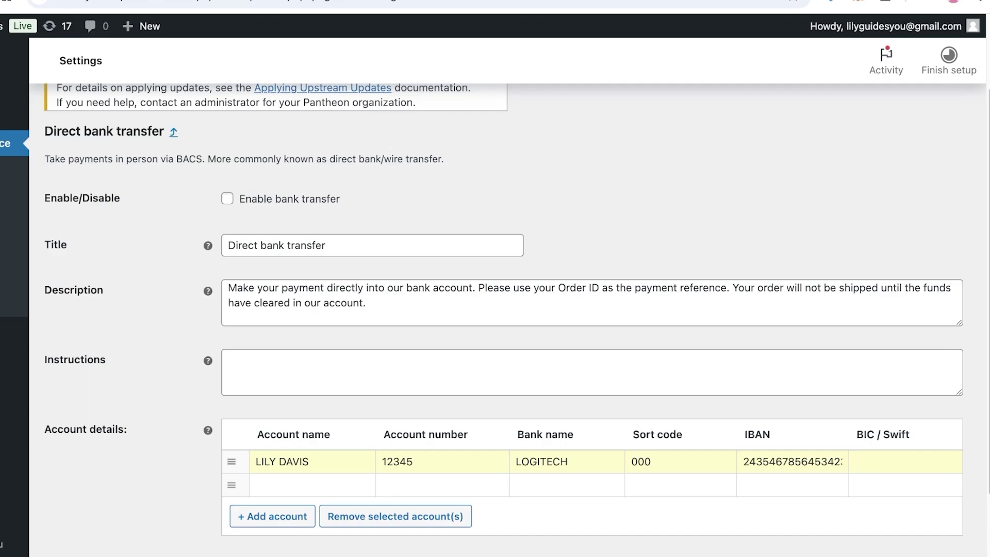
scroll(855, 462, "down", 2)
left_click(85, 481)
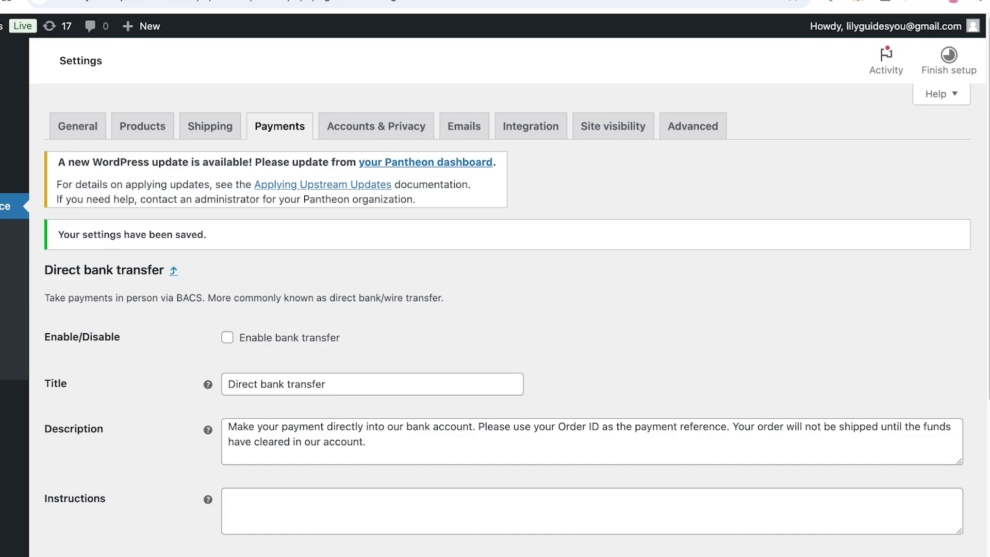
Go from the admin Pages list to Products > All Products.
left_click(143, 126)
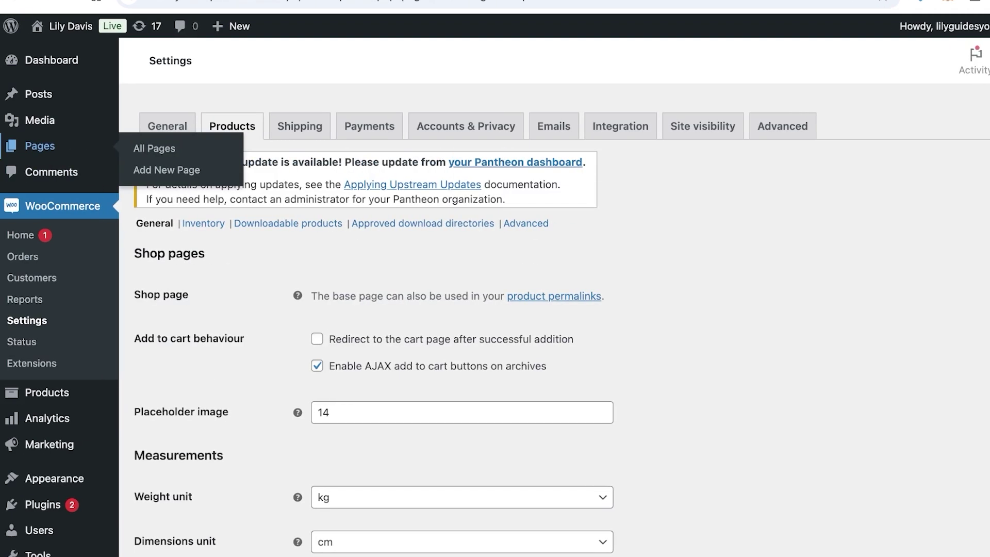
left_click(16, 146)
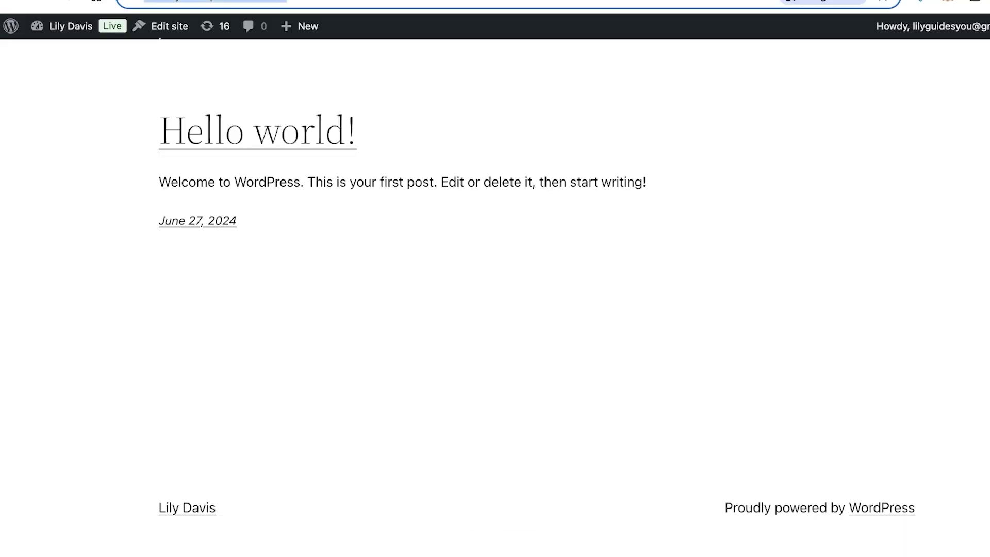
key("alt+Left")
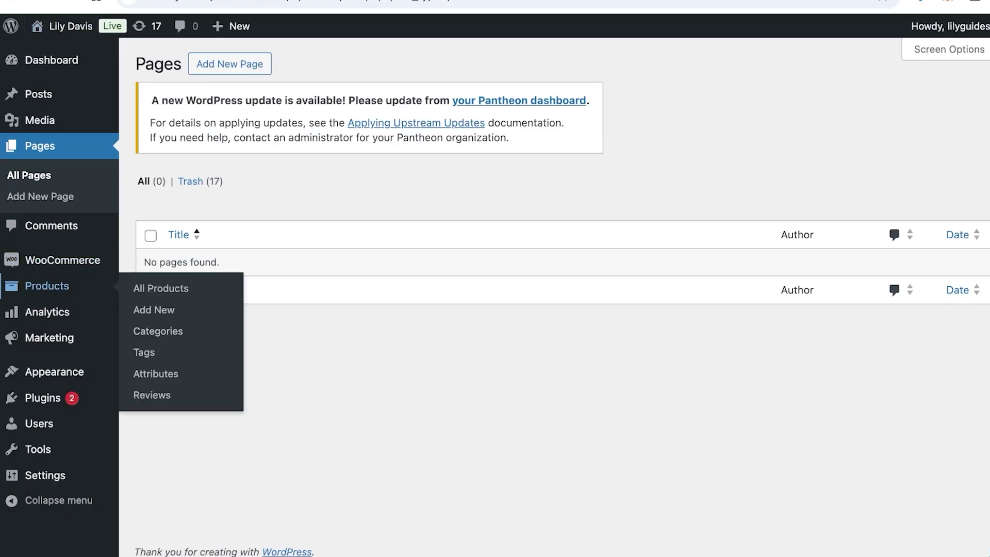
left_click(46, 286)
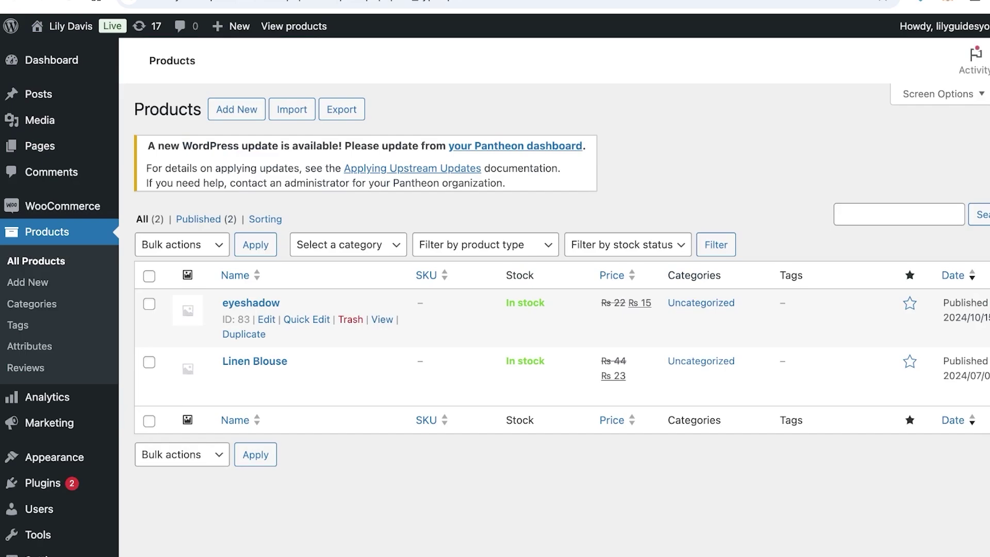
Open the eyeshadow product on the storefront and add it to the cart.
left_click(382, 319)
scroll(495, 294, "down", 8)
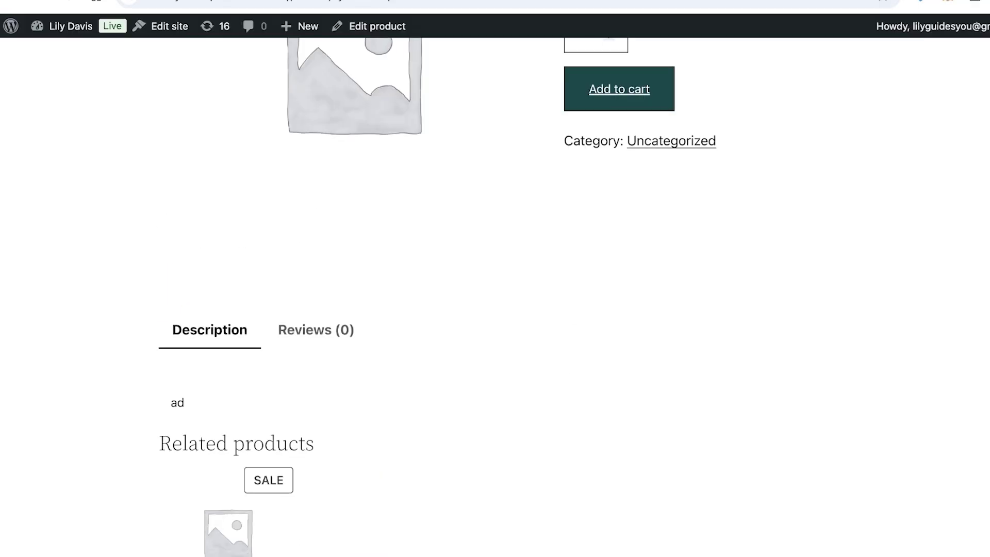
left_click(619, 88)
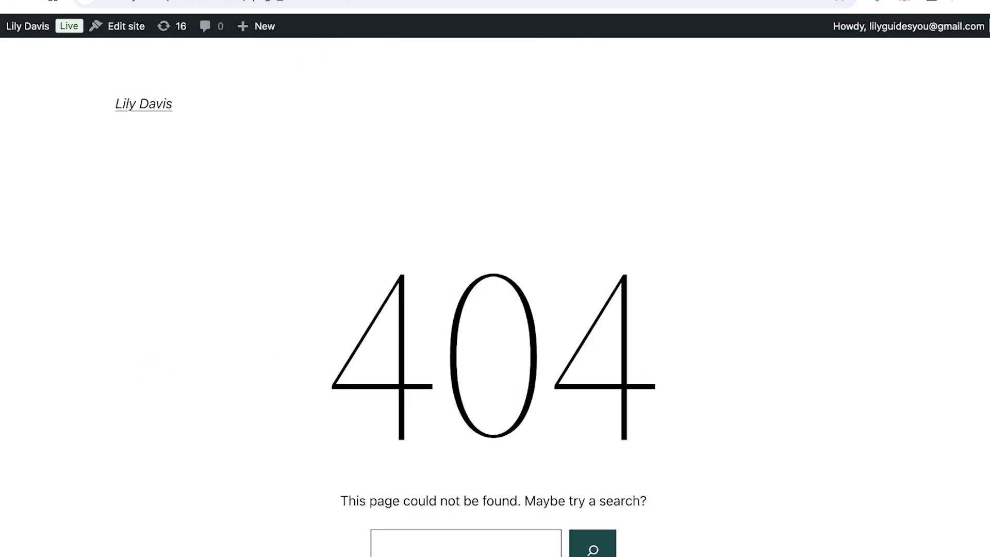
scroll(495, 278, "down", 5)
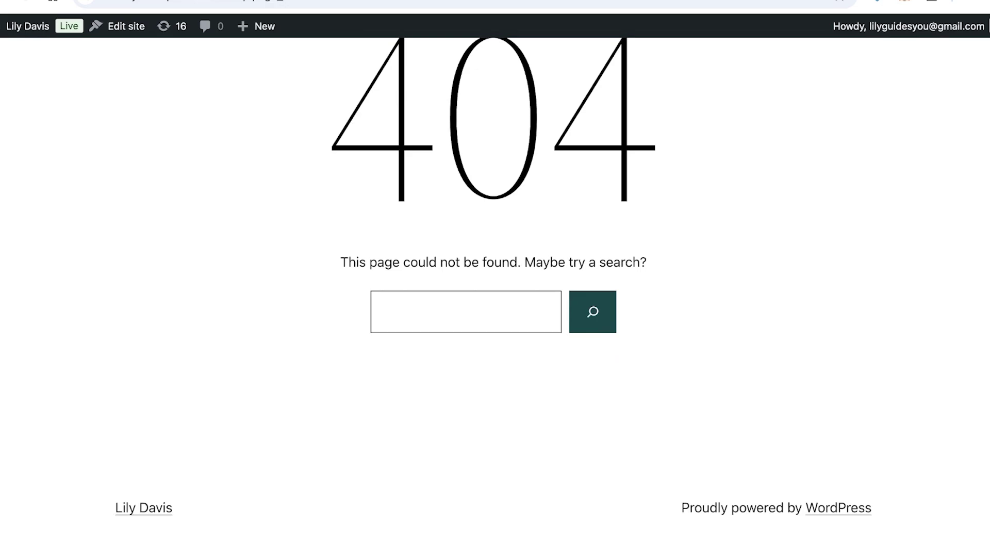
scroll(495, 278, "down", 1)
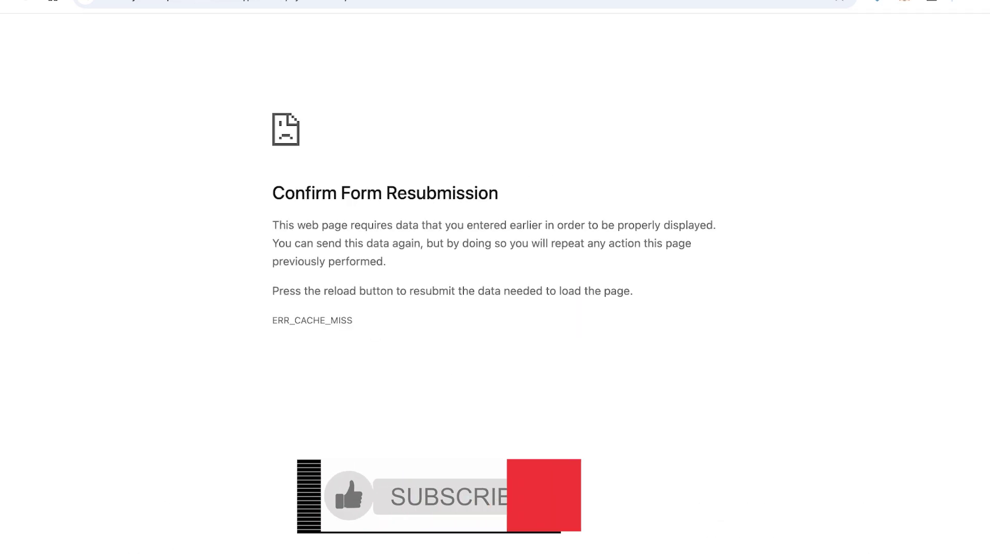
Check the WooCommerce Home checklist, 4 of 5 steps done, then open a new Chrome tab.
key("ctrl+l")
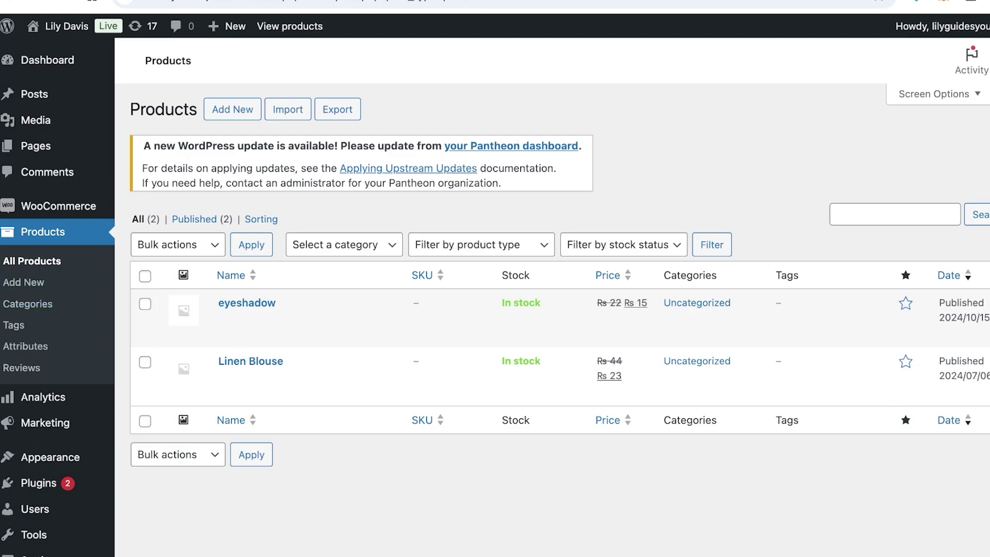
left_click(58, 206)
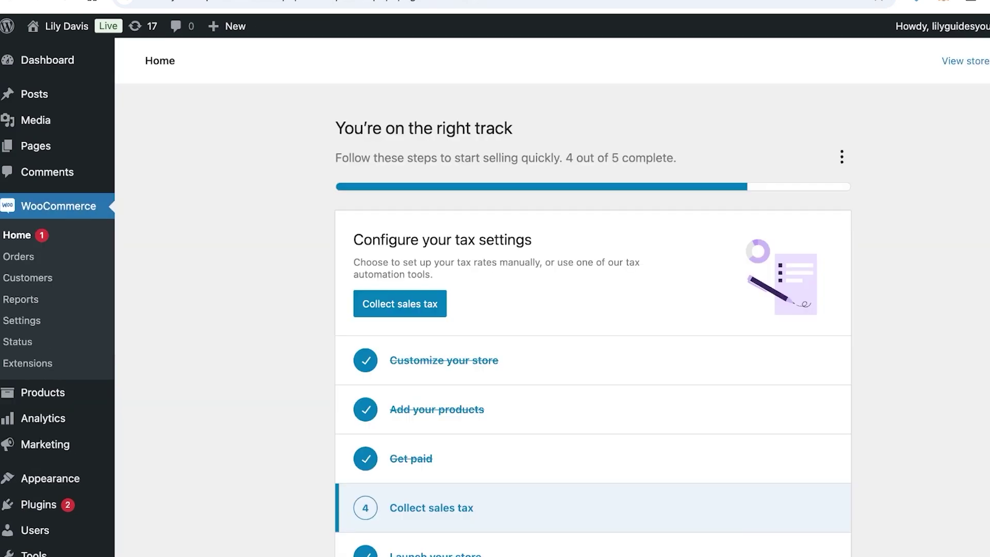
scroll(494, 305, "down", 3)
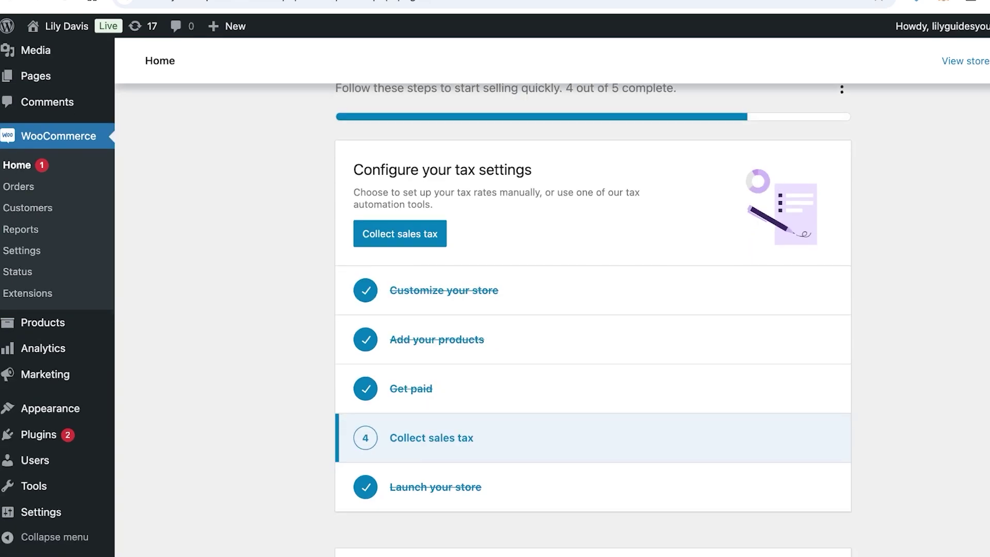
key("ctrl+t")
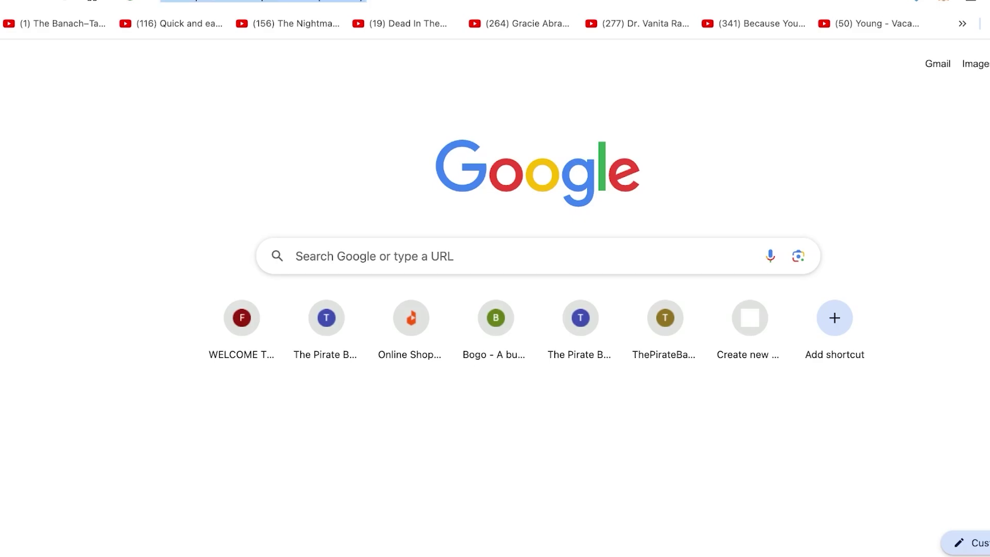
Clear the new tab's address bar and hide the bookmarks bar.
key("BackSpace")
key("ctrl+shift+b")
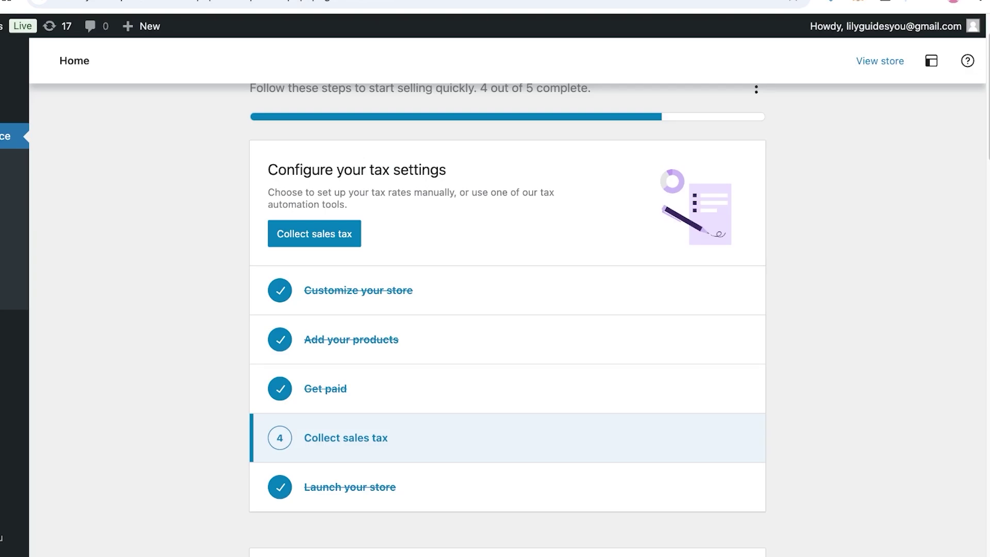
Open the WooCommerce Payments settings tab to review the enabled methods.
scroll(508, 309, "up", 2)
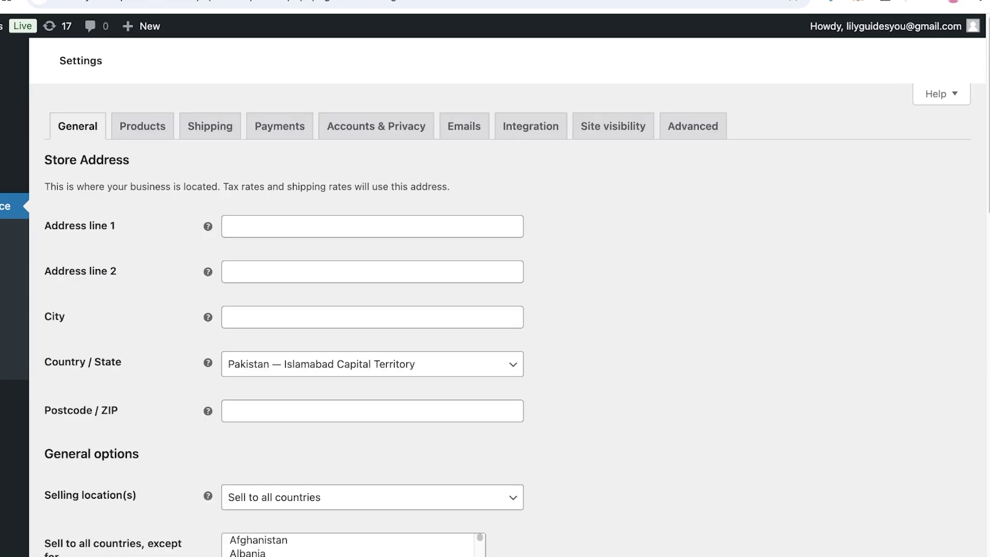
left_click(280, 126)
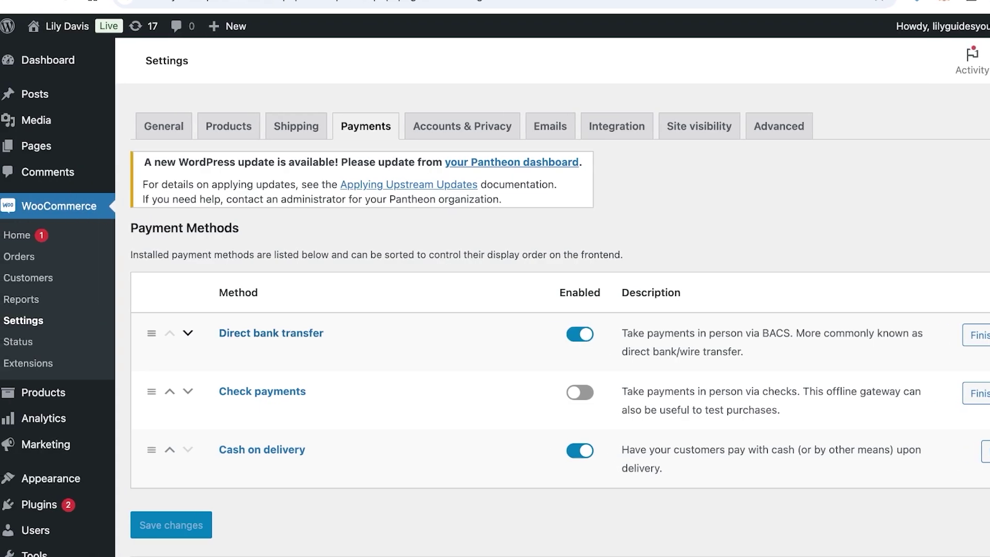
Search new plugins for 'stripe' and install WooCommerce Stripe Payment Gateway.
mouse_move(39, 504)
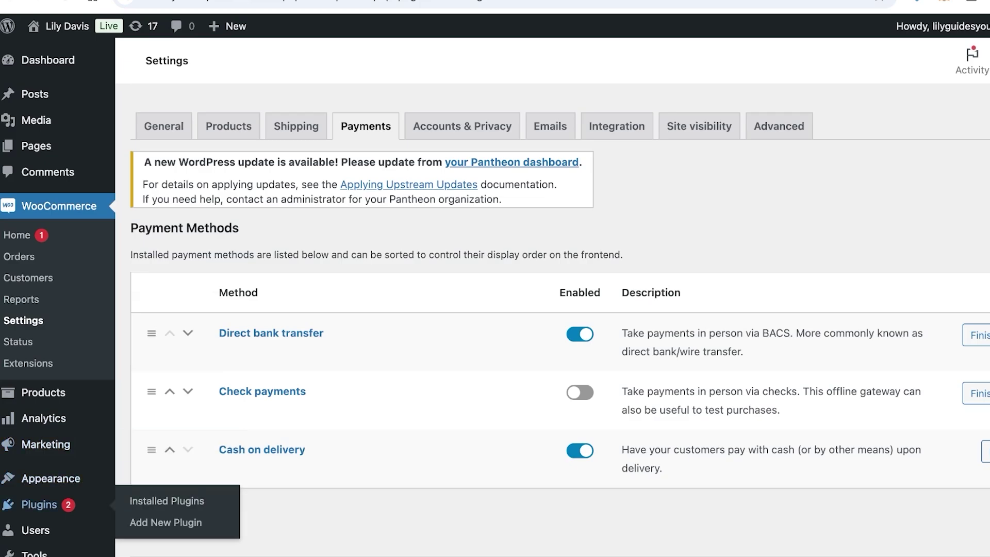
left_click(166, 522)
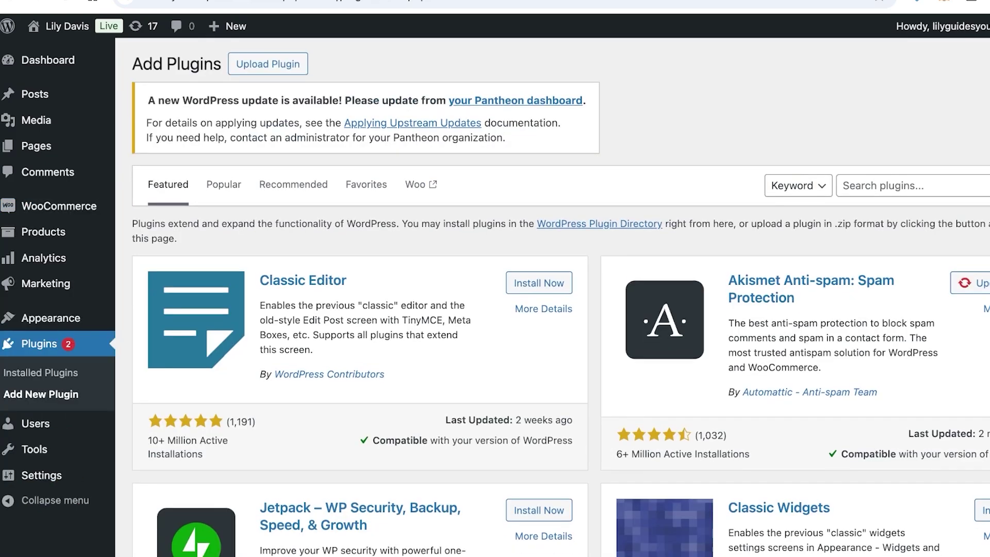
type("stripe")
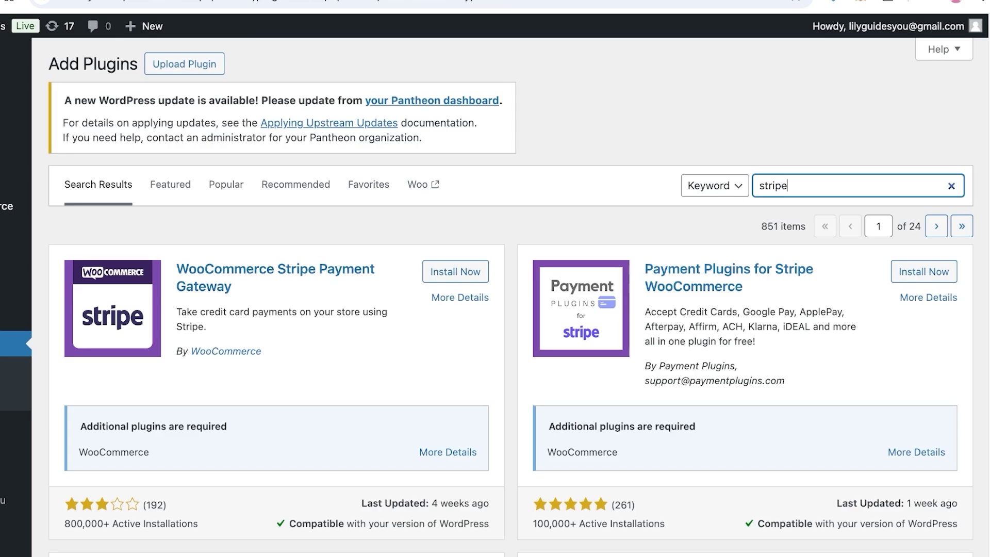
left_click(455, 271)
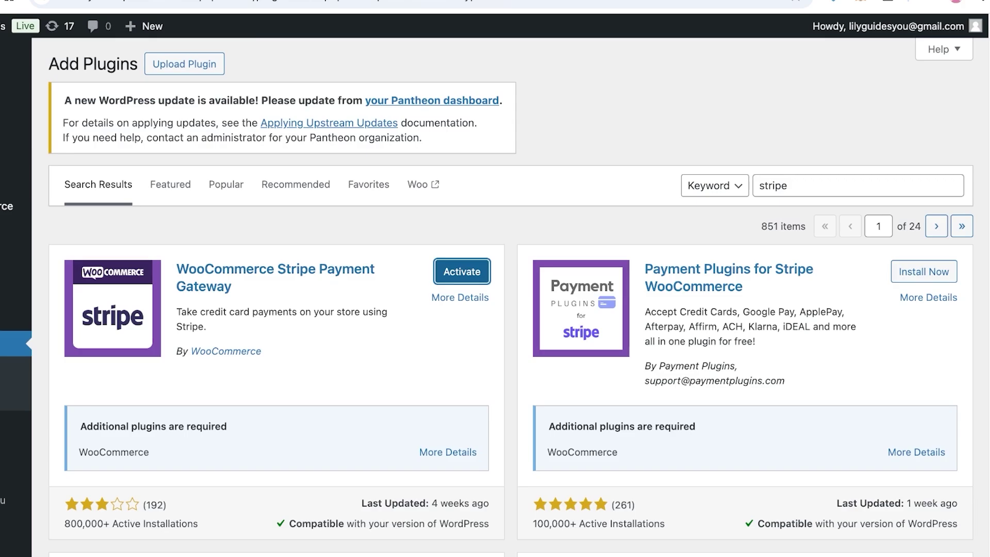
View the Stripe Gateway plugin's details, then close the details window.
scroll(495, 299, "down", 6)
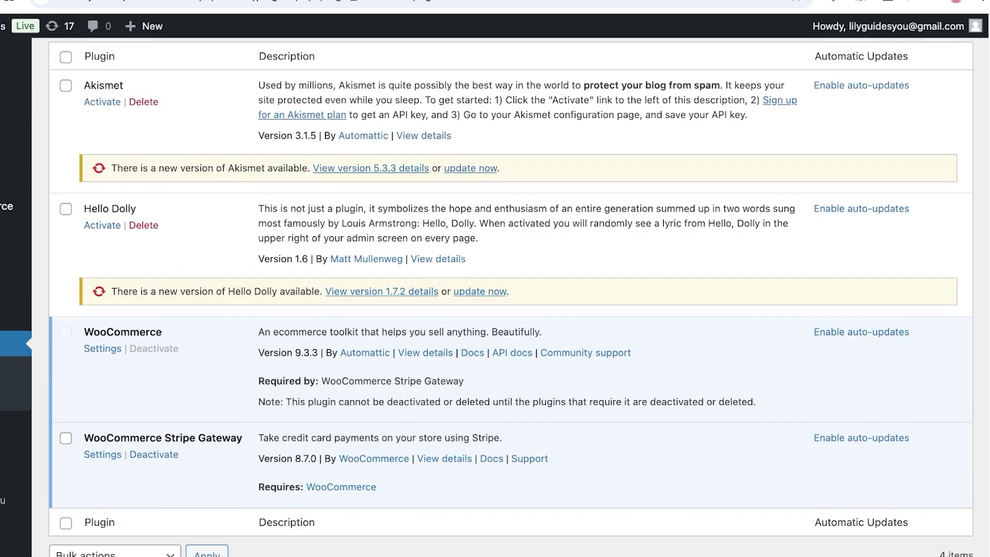
left_click(444, 459)
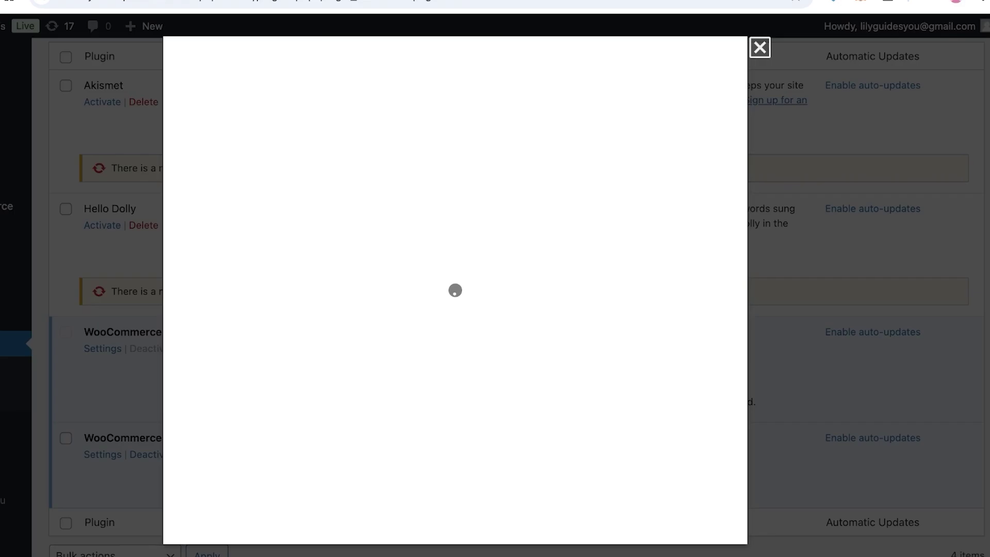
left_click(758, 44)
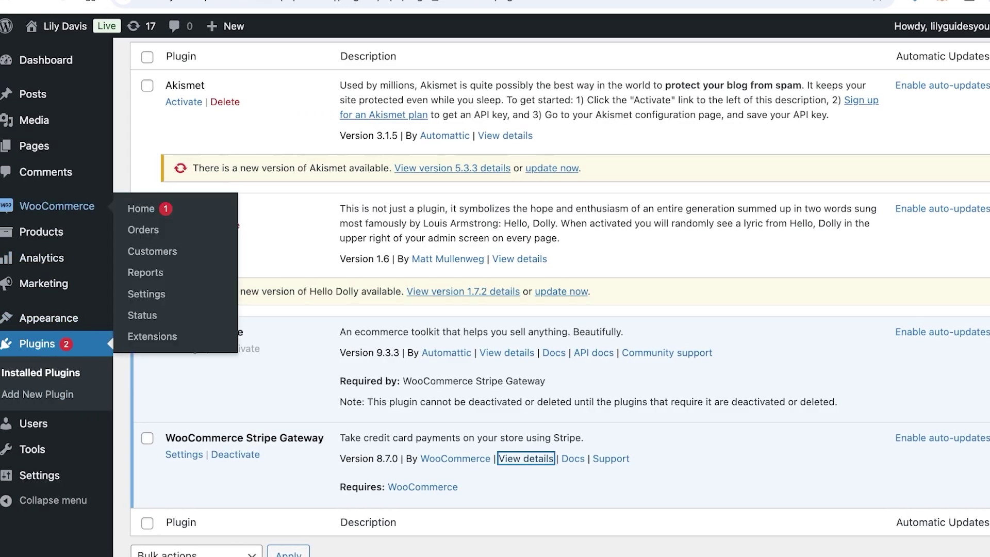
Visit WooCommerce Home, the Get paid task and Status, ending on Settings' General tab.
left_click(57, 205)
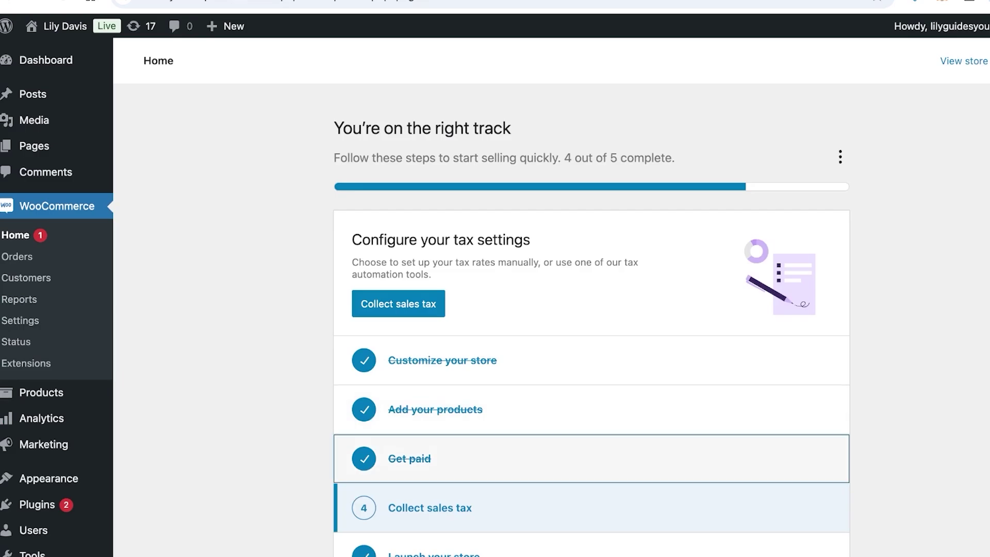
left_click(410, 458)
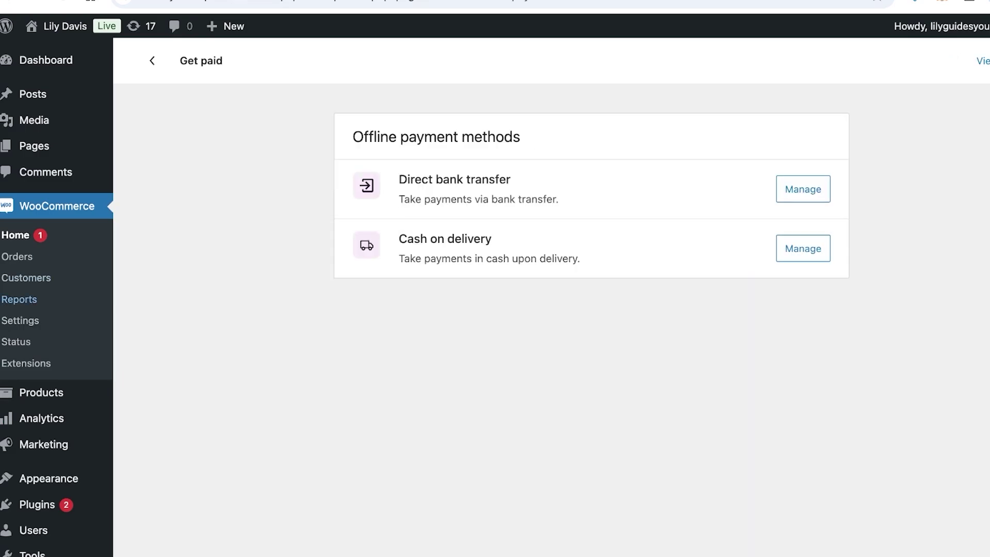
left_click(16, 342)
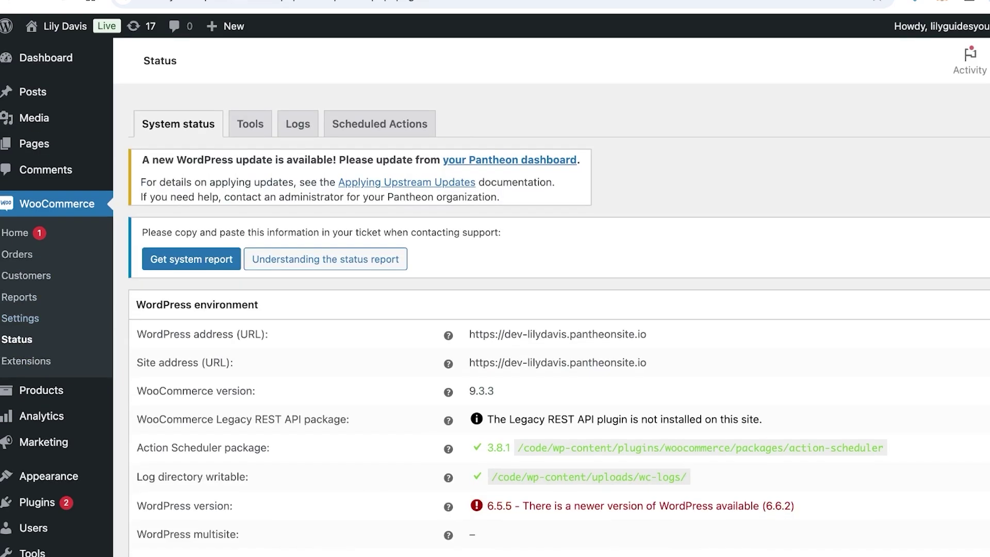
scroll(515, 309, "down", 10)
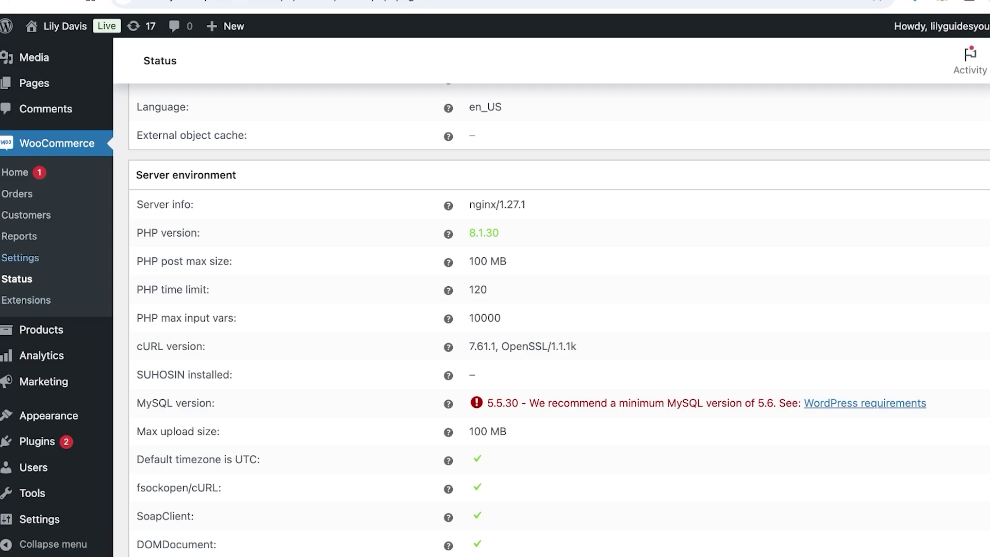
left_click(20, 257)
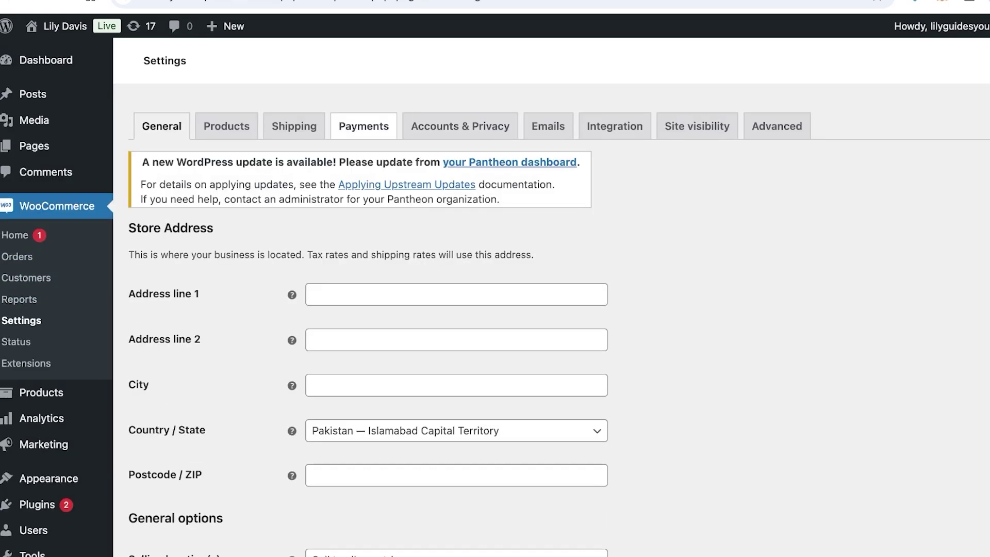
On the Payments tab, start Stripe setup and reach its personal details verification form.
left_click(363, 126)
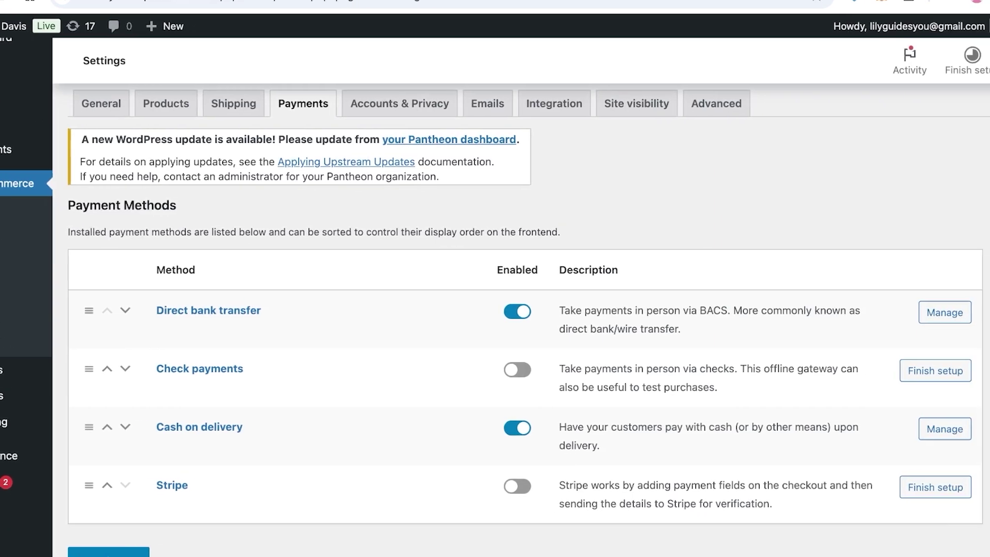
scroll(495, 309, "down", 5)
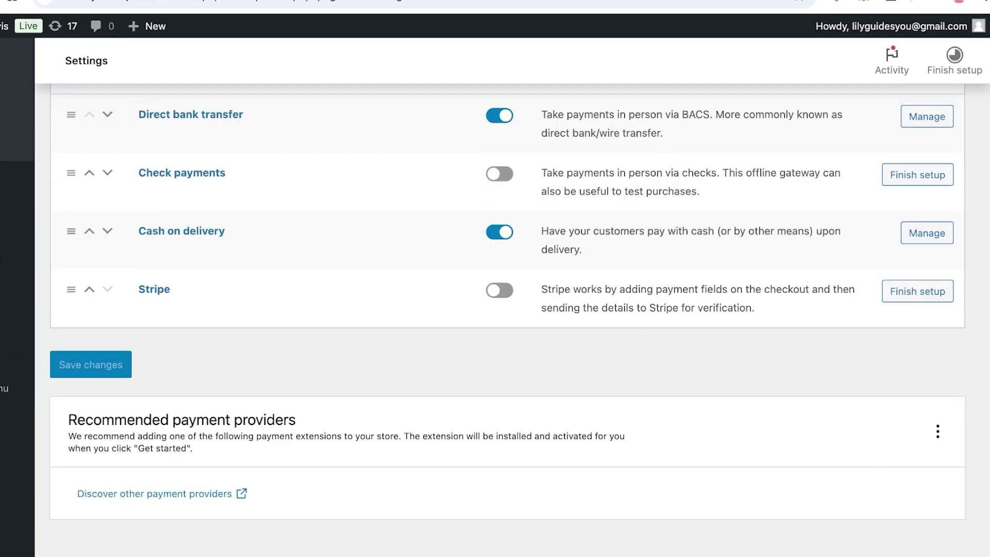
left_click(916, 291)
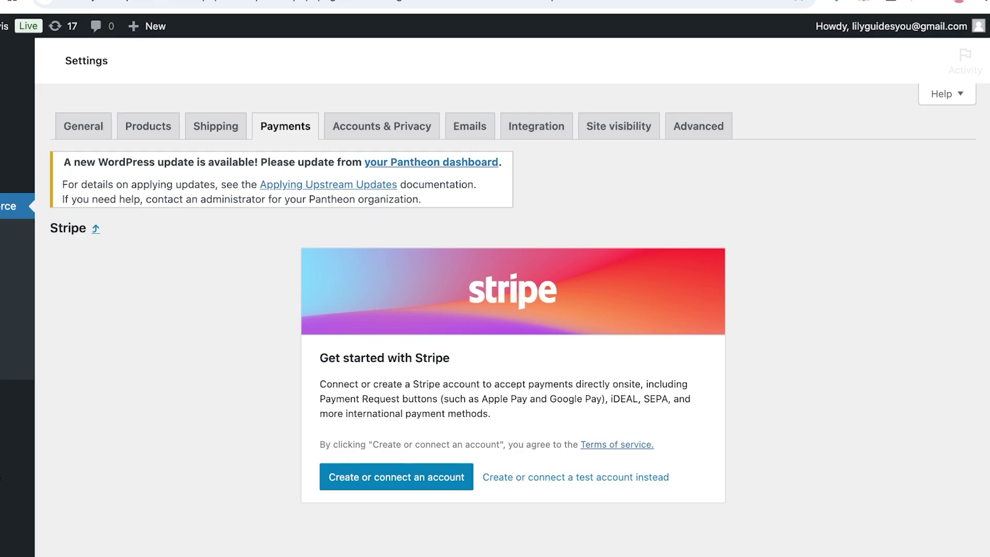
scroll(495, 273, "down", 1)
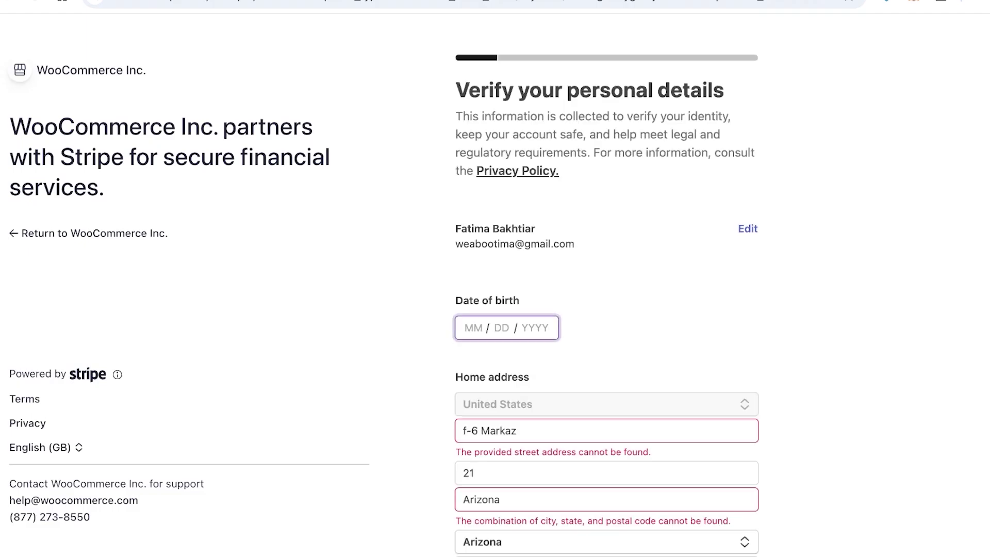
Attempt to continue Stripe's verification form, then abandon it for WooCommerce's Get started page.
scroll(606, 309, "down", 5)
key("Return")
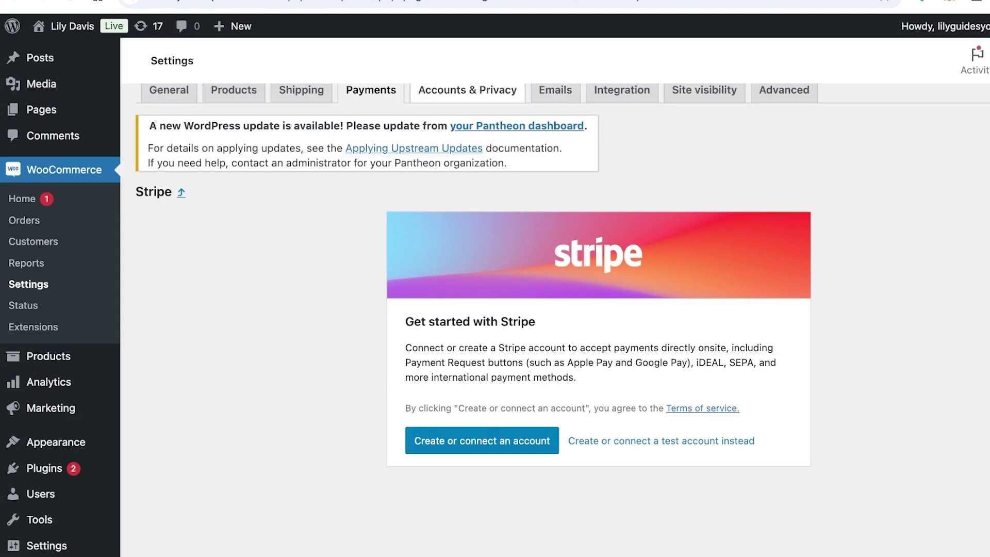
scroll(555, 320, "up", 1)
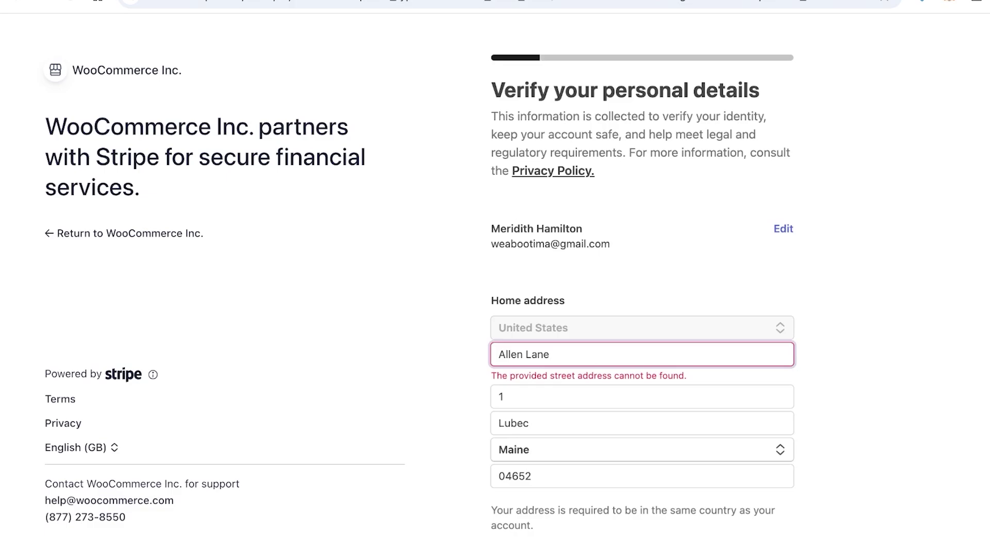
scroll(642, 309, "down", 1)
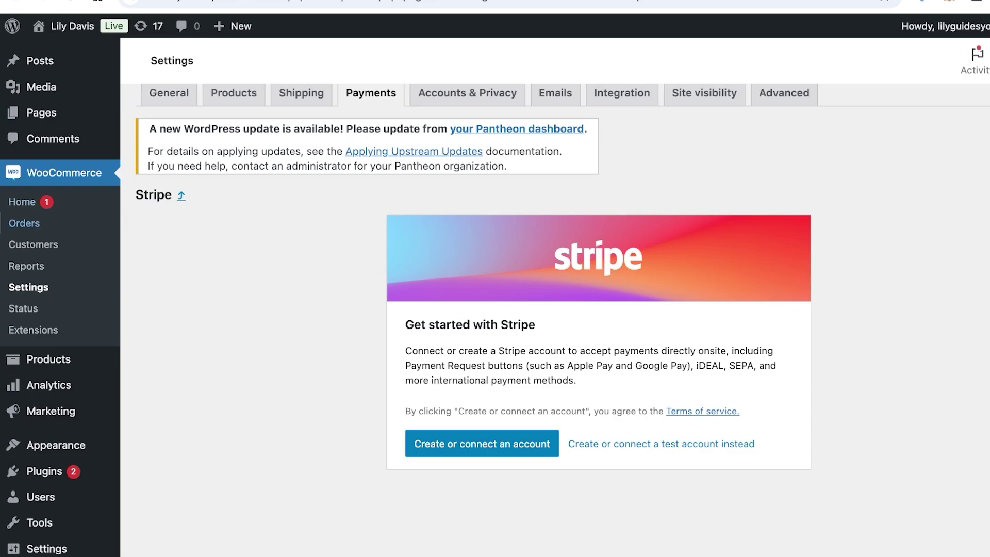
Return to the Payment Methods list, showing Stripe disabled beside bank transfer and cash on delivery.
key("Tab")
key("Return")
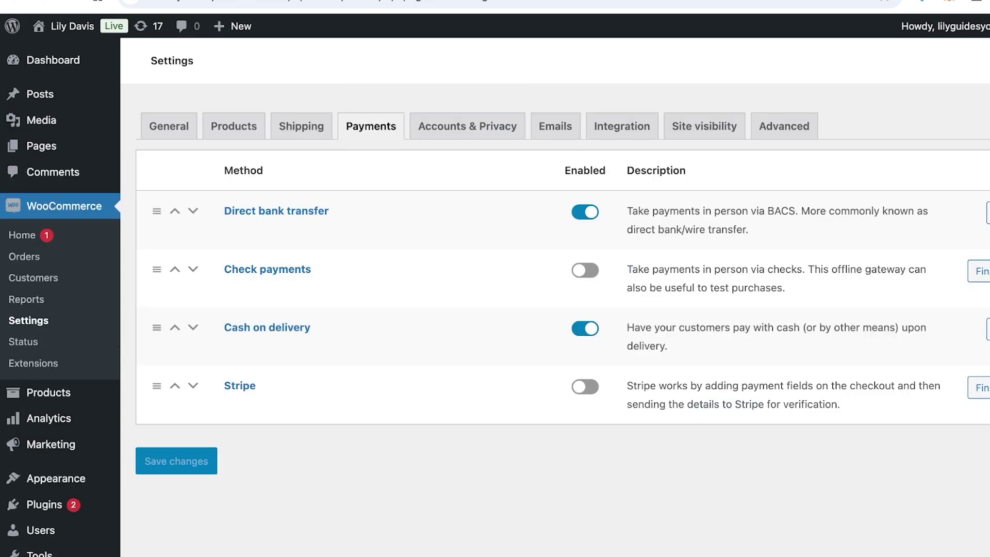
scroll(562, 309, "down", 2)
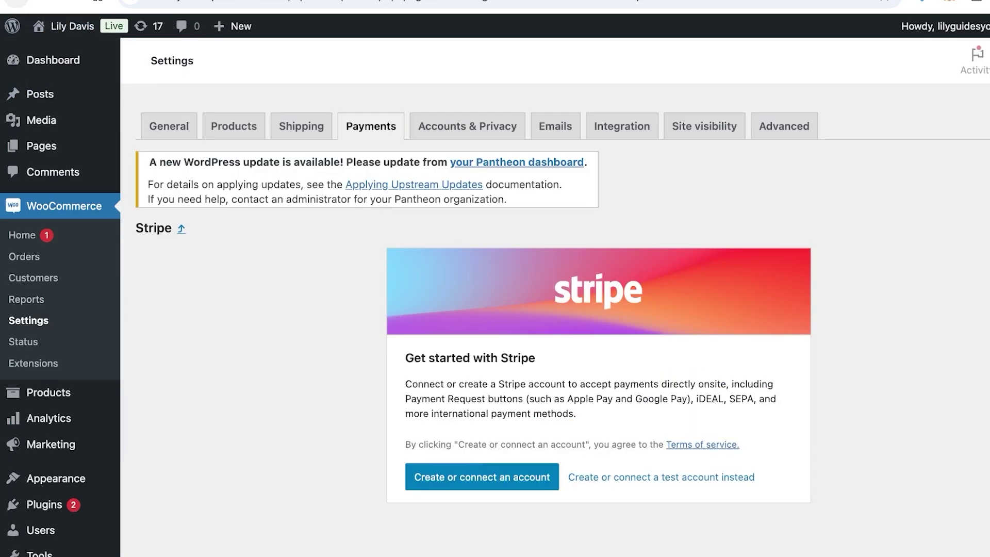
key("alt+Left")
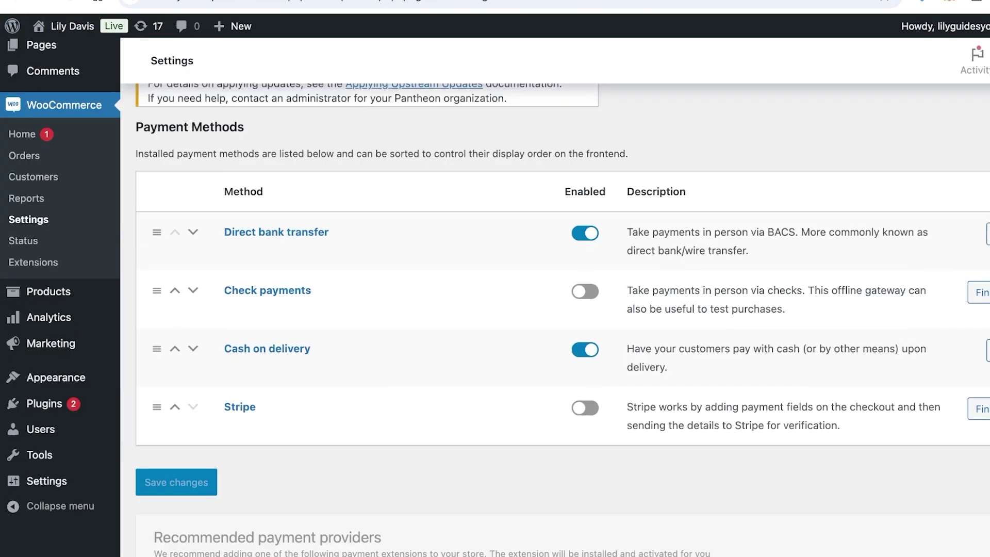